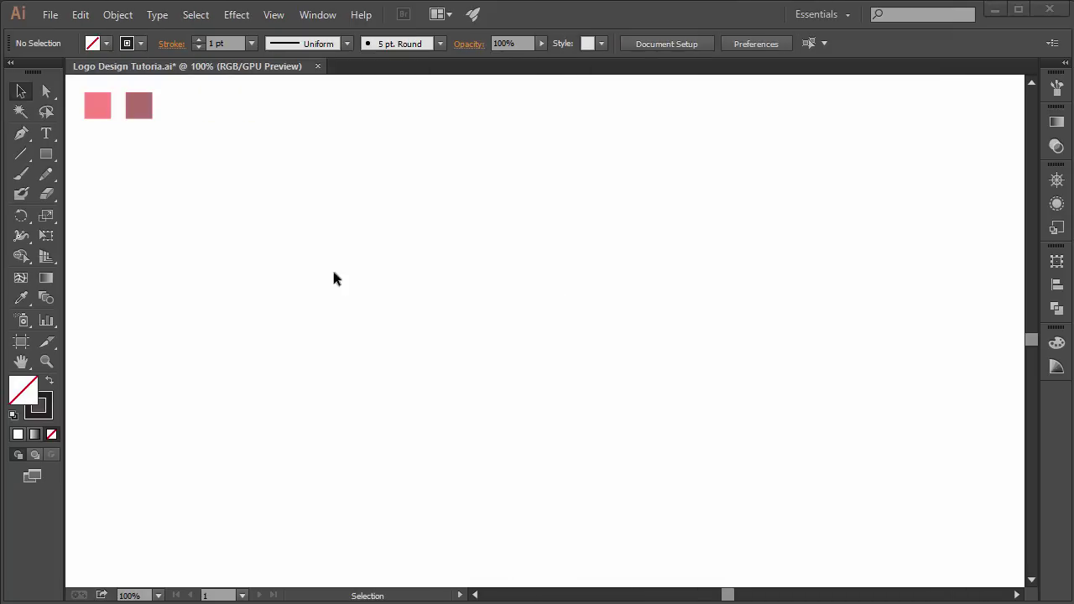
Step: Draw a 148 px square and a matching 148 px circle centred on it
left_click(46, 156)
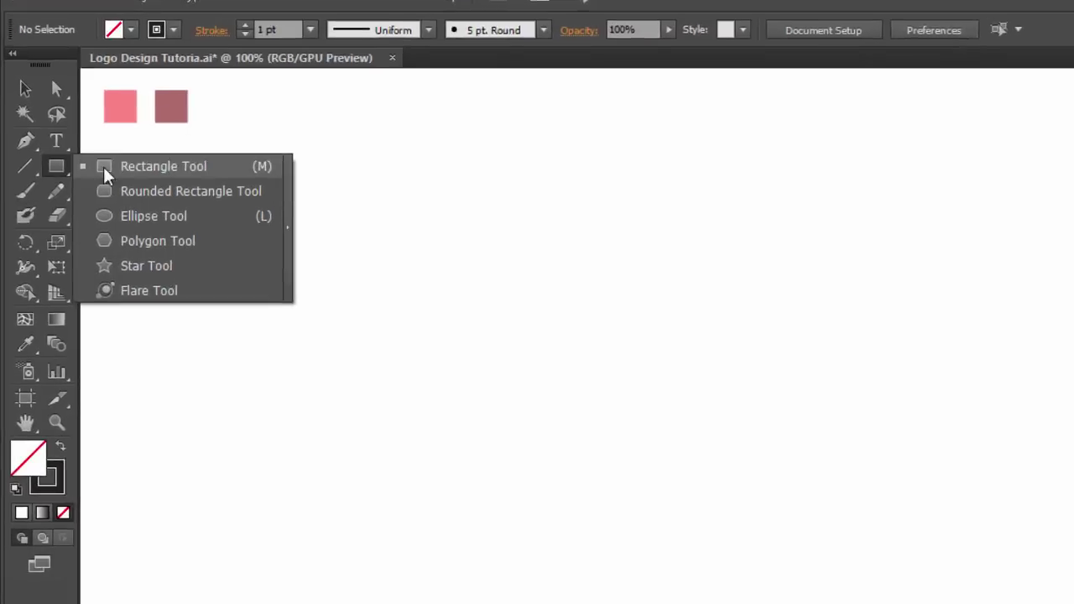
left_click(184, 191)
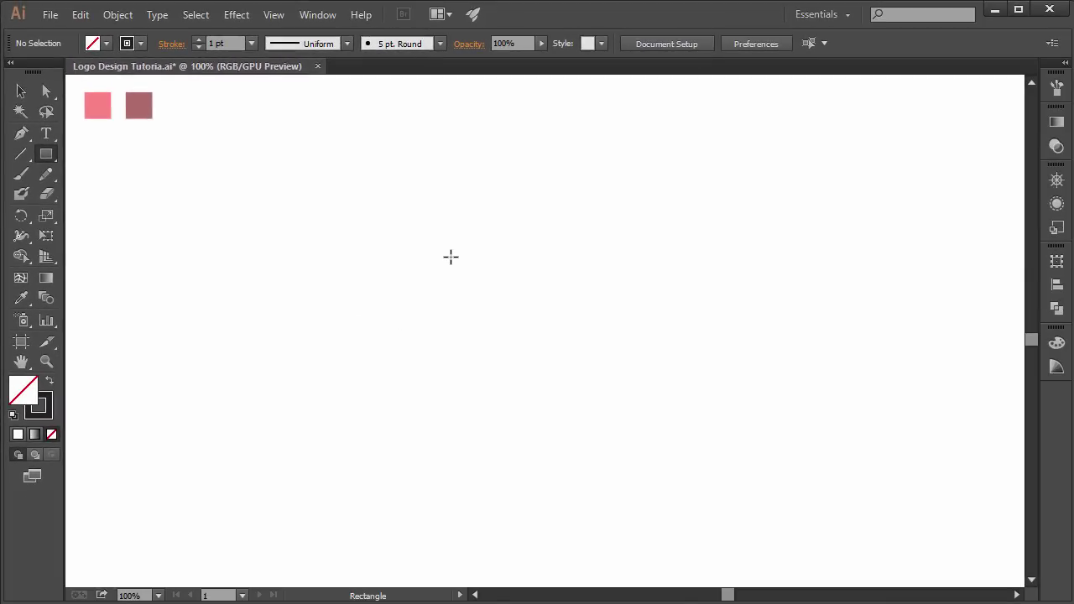
left_click_drag(443, 246, 567, 359)
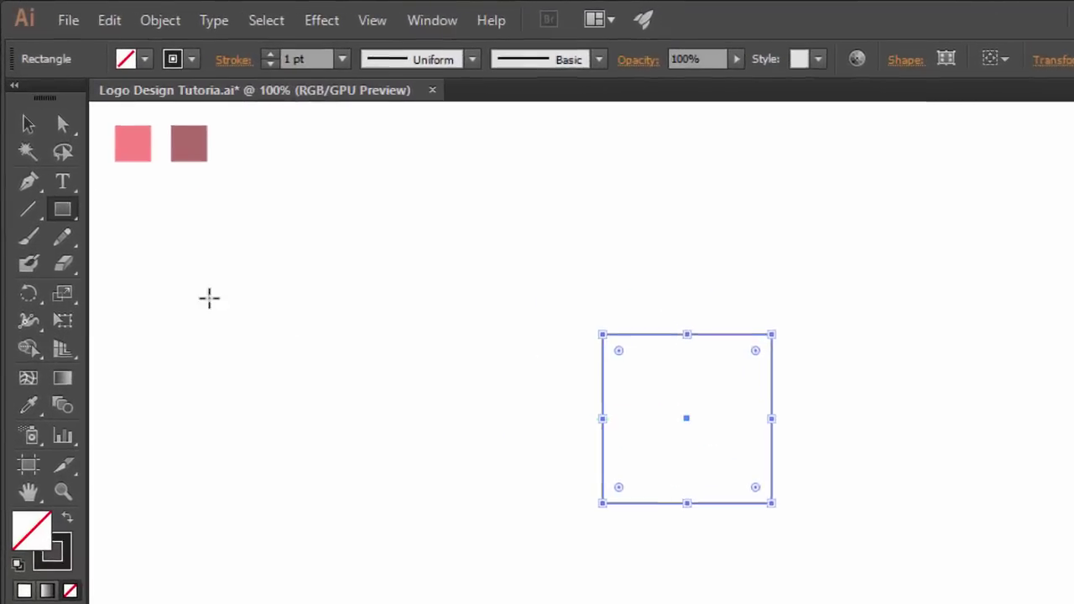
left_click_drag(72, 238, 201, 335)
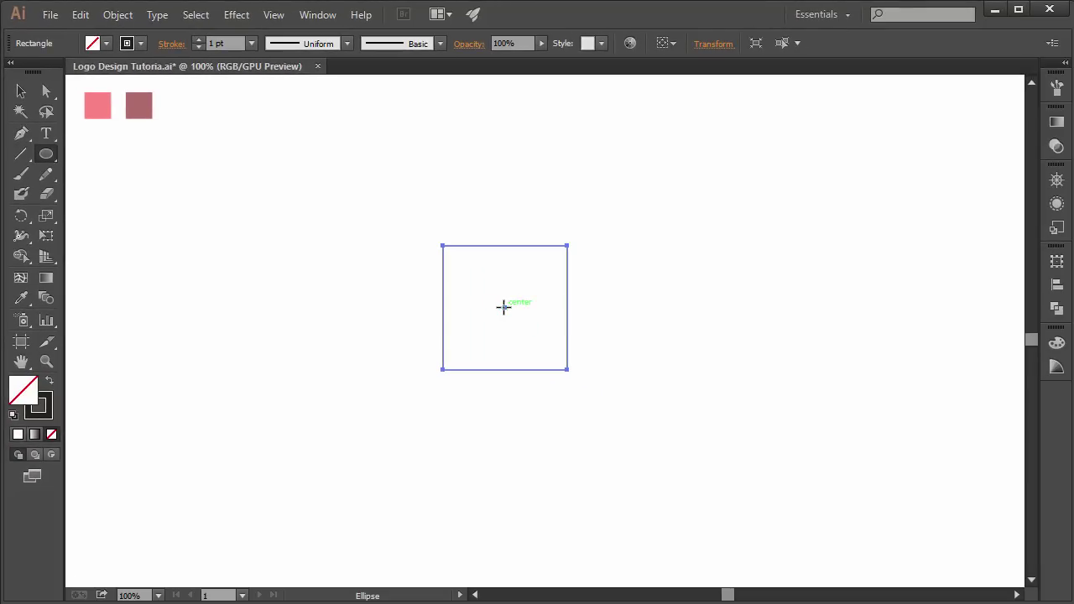
left_click_drag(504, 307, 525, 367)
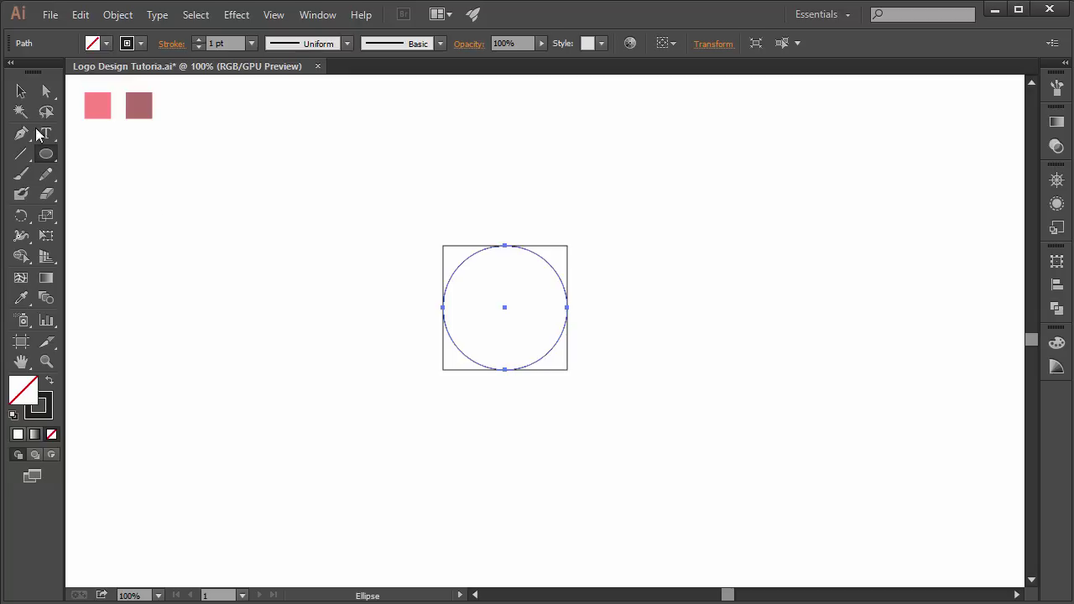
Step: Put a copy of the circle on the square's top edge and move the original onto its right edge
left_click(21, 91)
left_click(262, 274)
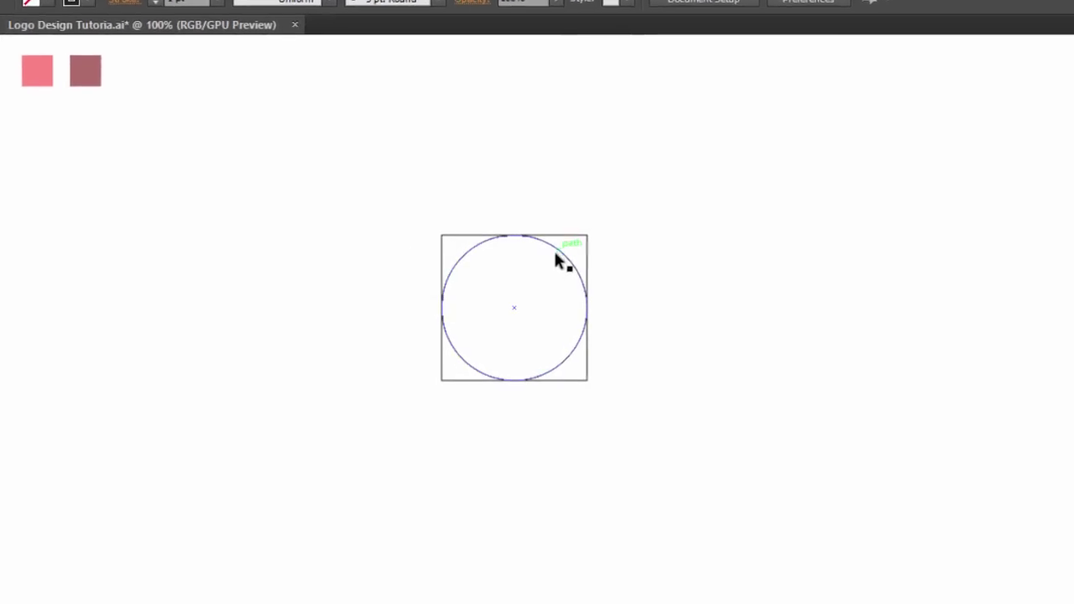
left_click(556, 255)
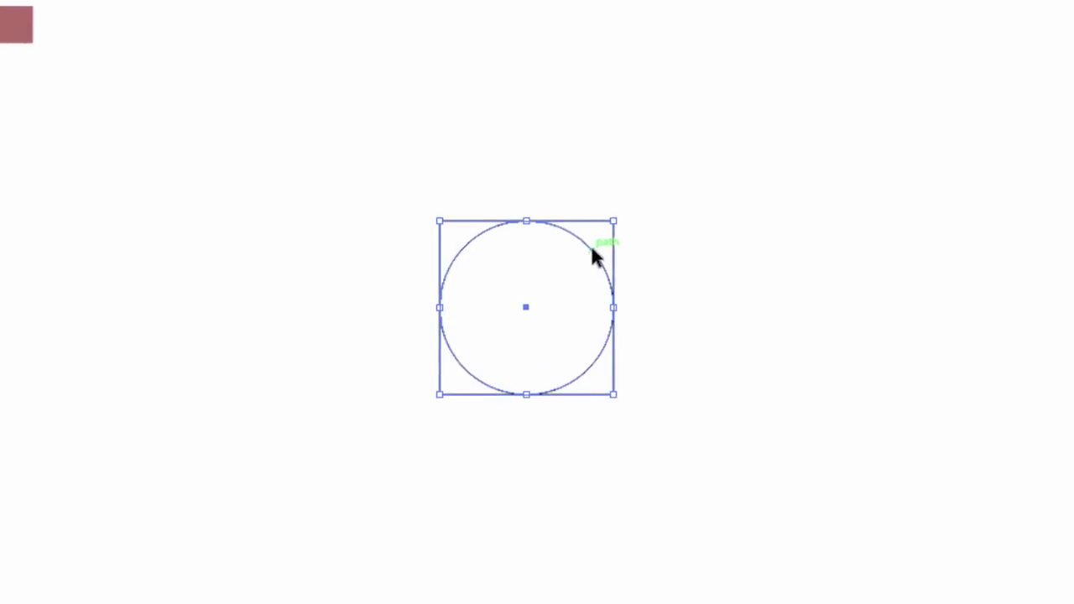
left_click_drag(593, 254, 613, 160)
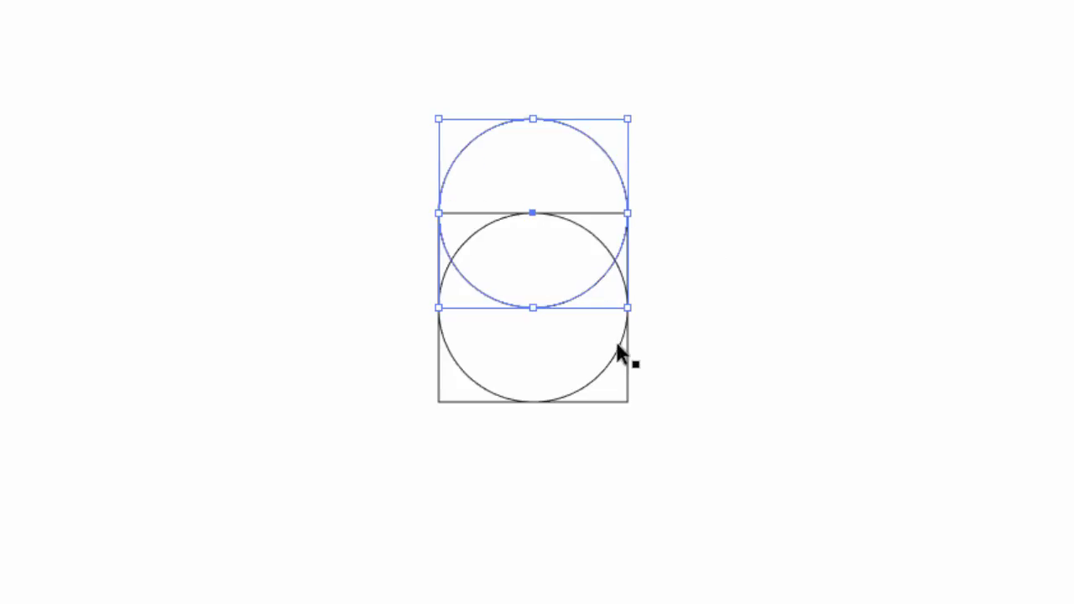
left_click_drag(617, 345, 714, 352)
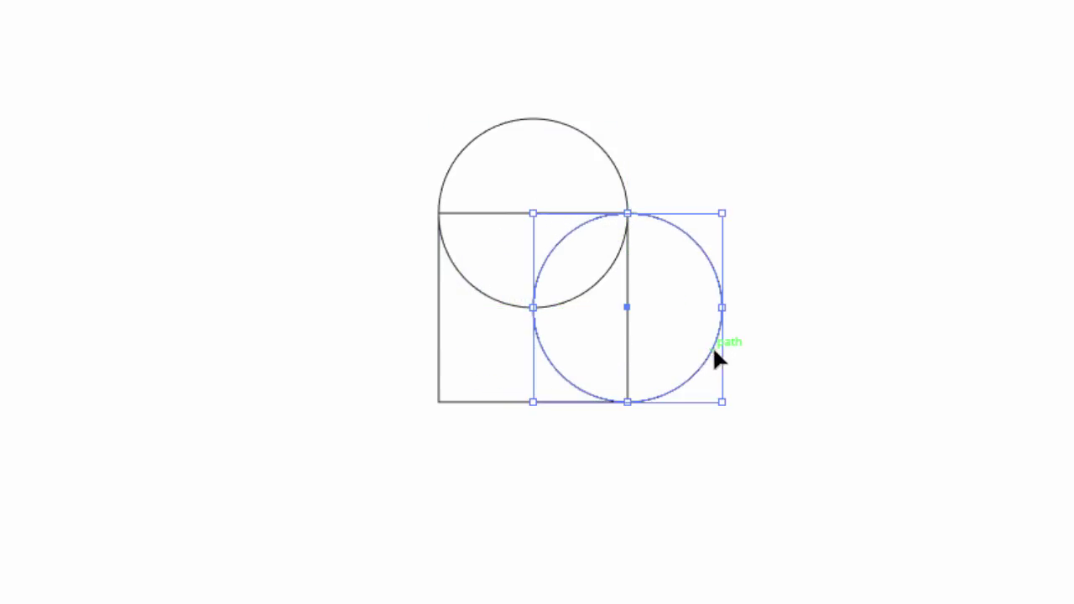
left_click(850, 353)
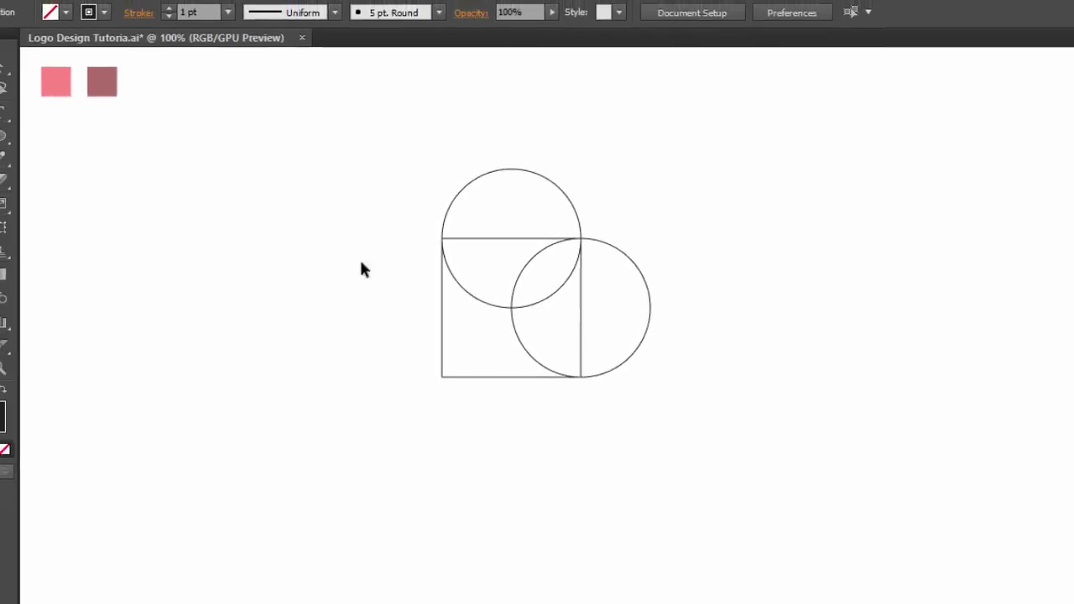
Step: Rotate the square and both circles 45° into a diamond-based heart layout
left_click_drag(706, 173, 389, 391)
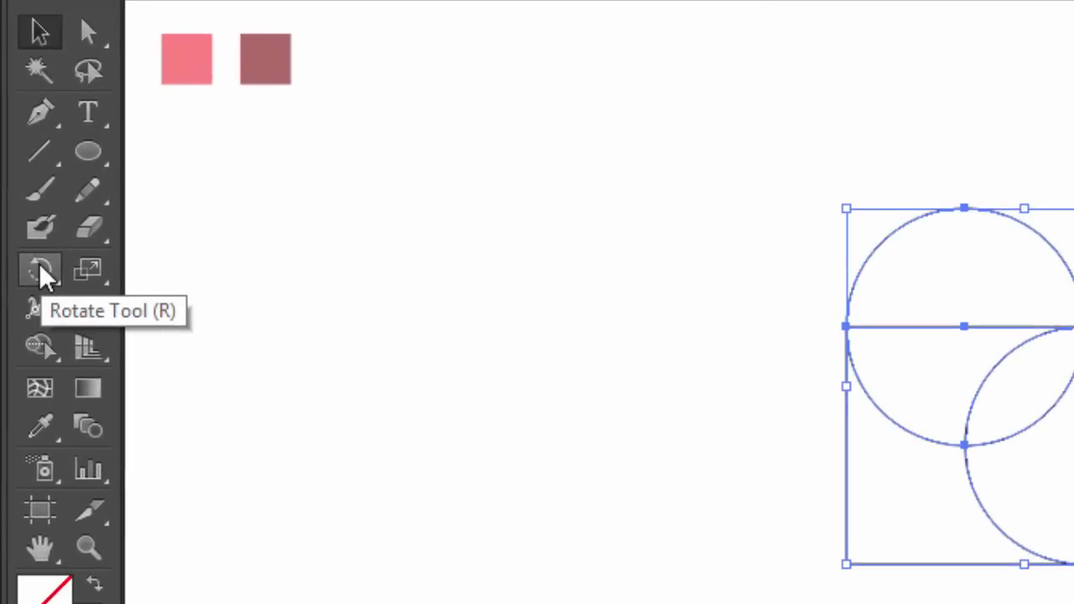
left_click(41, 275)
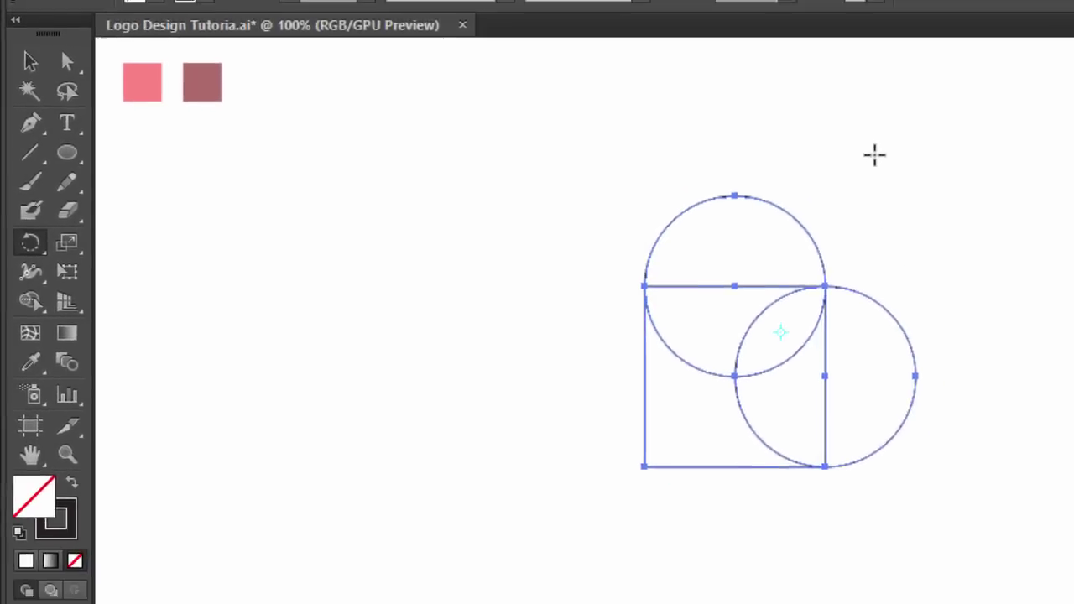
left_click_drag(886, 155, 784, 144)
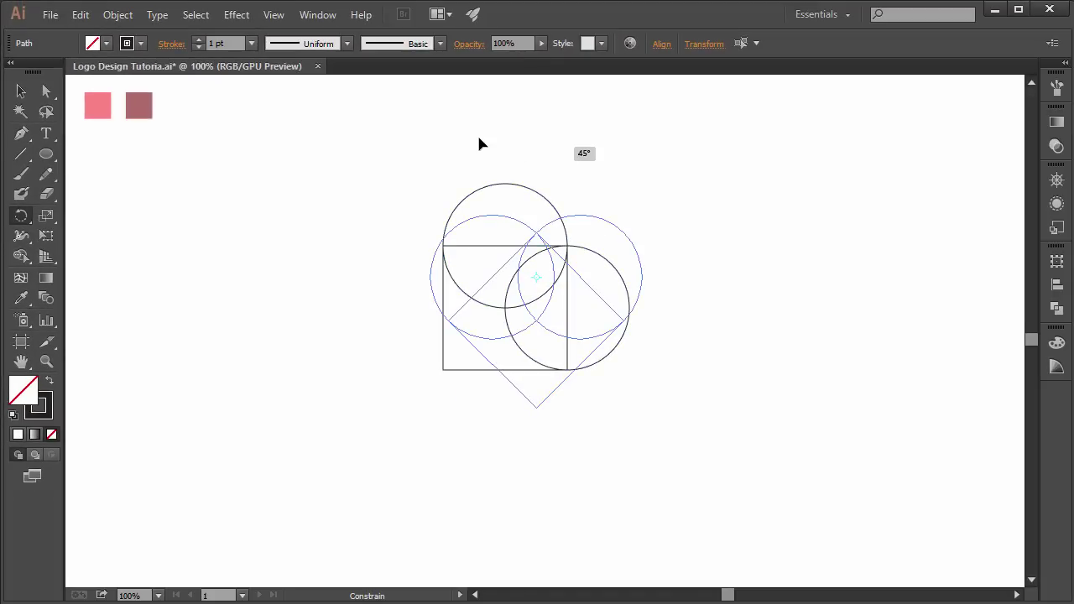
left_click_drag(478, 144, 477, 143)
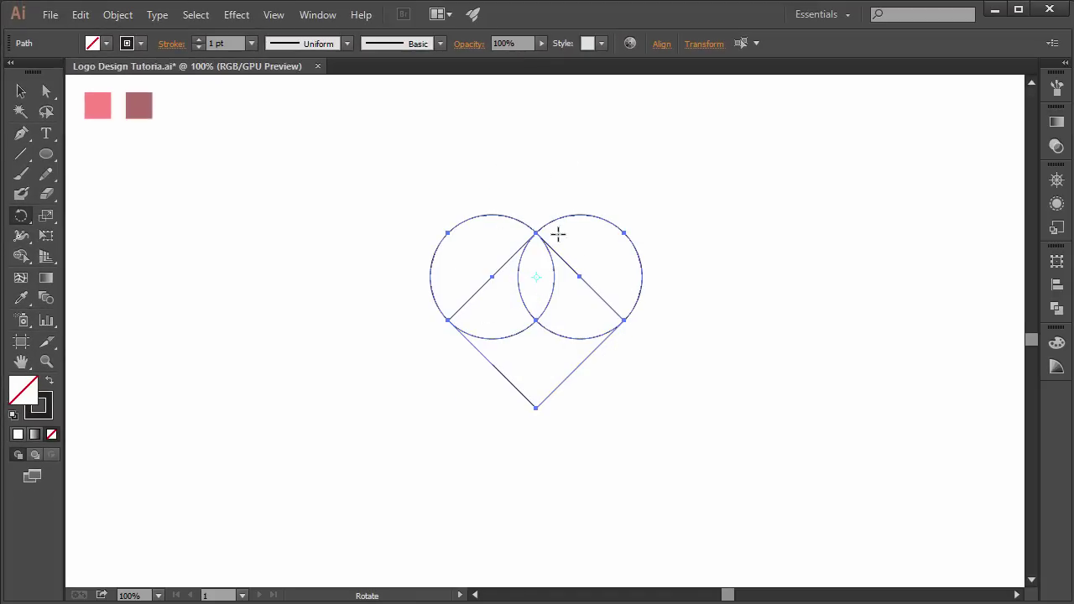
Step: Unite the diamond and the two circles into one heart outline with Pathfinder
left_click(20, 92)
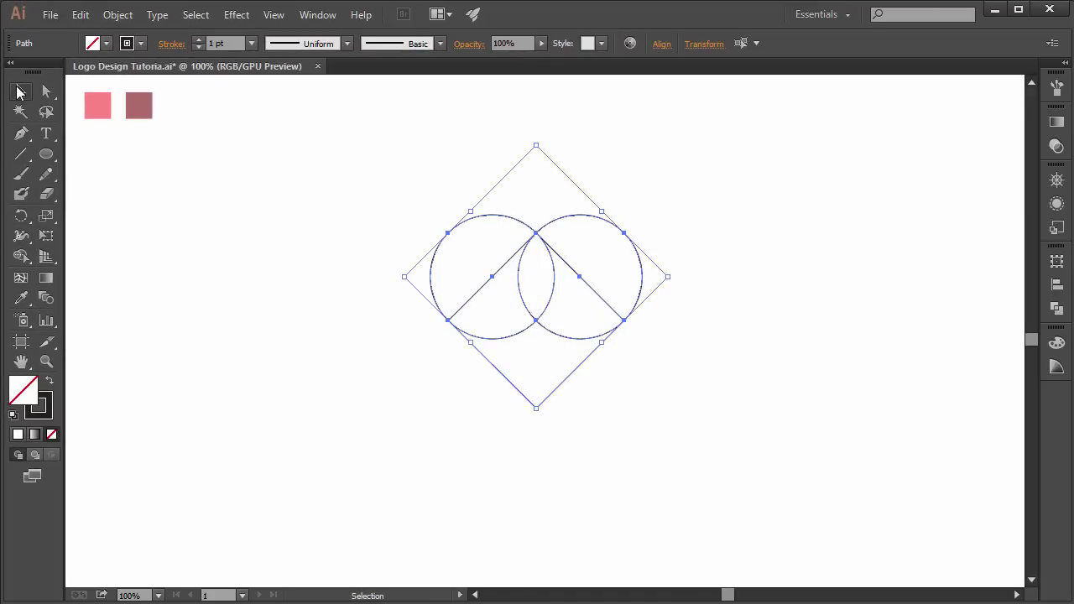
left_click(208, 211)
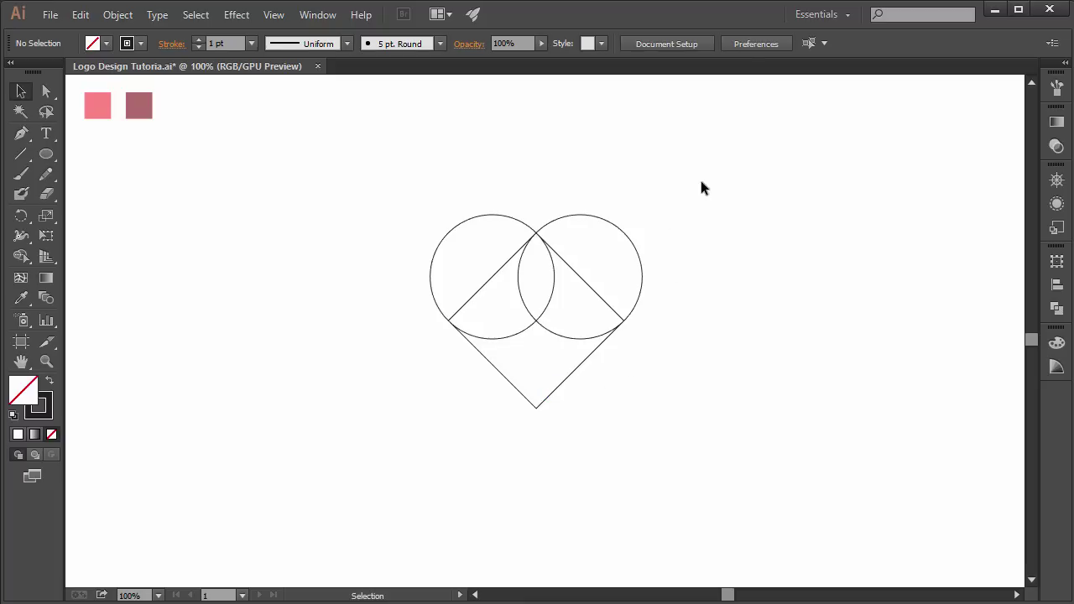
left_click_drag(701, 182, 365, 432)
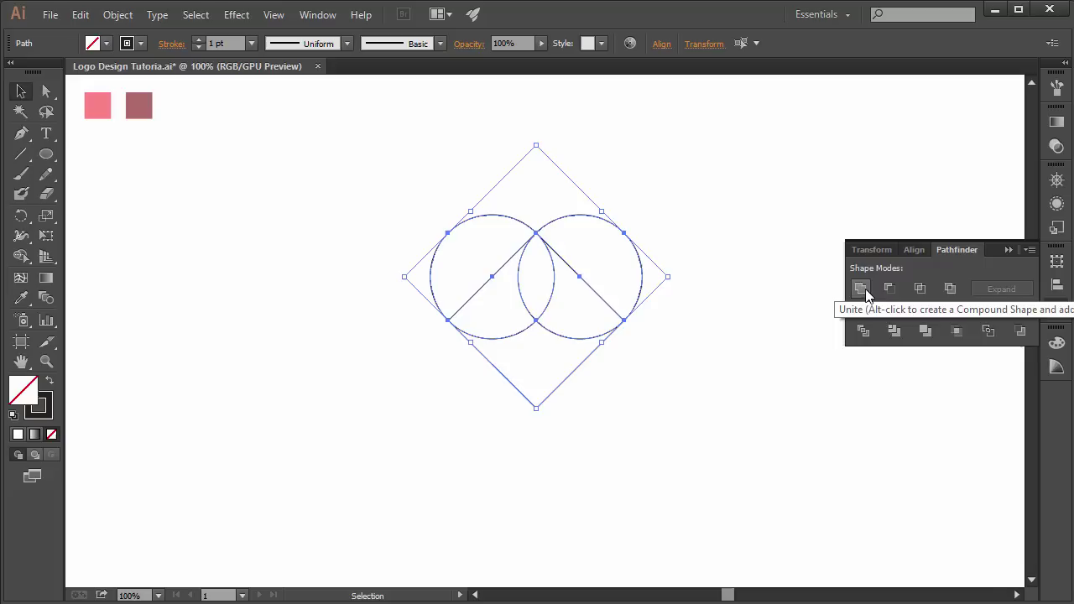
left_click(863, 290)
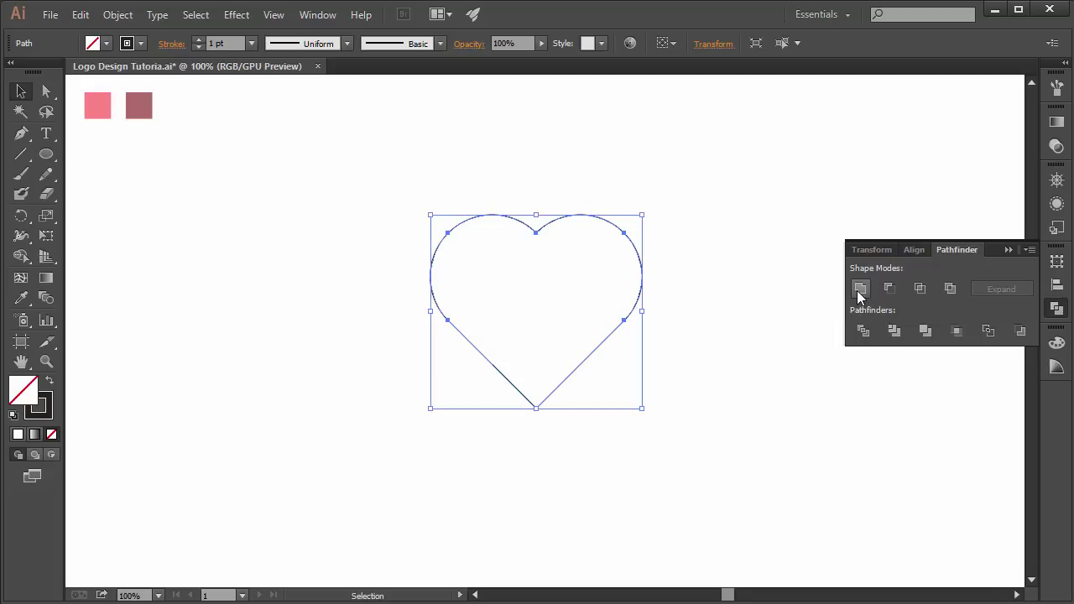
left_click(803, 294)
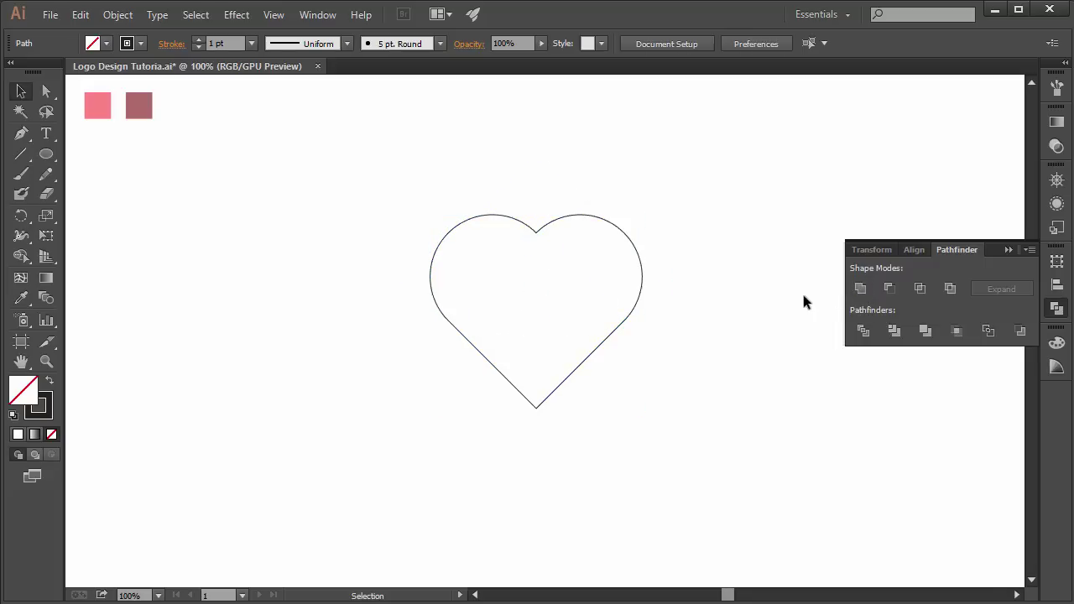
Step: Move the heart to the right and scale it down
left_click(1008, 250)
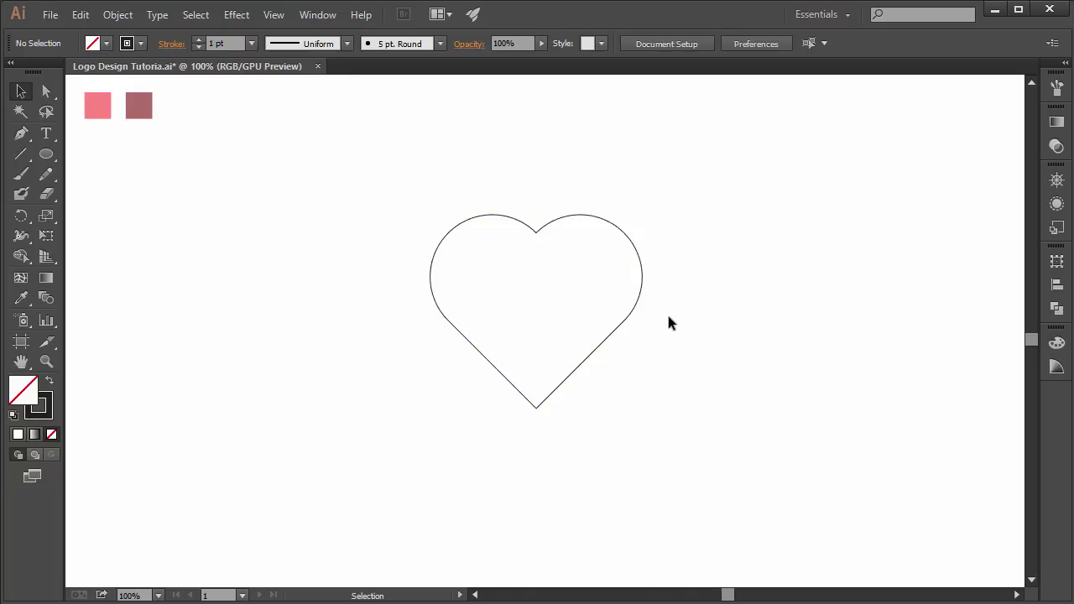
left_click_drag(635, 311, 933, 311)
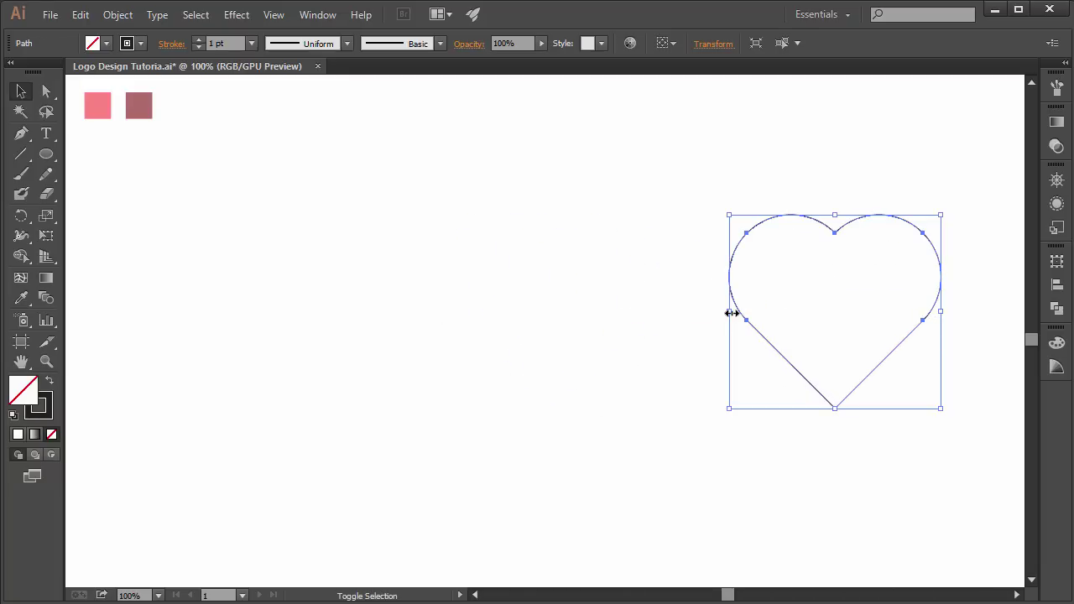
left_click_drag(730, 312, 773, 312)
left_click(585, 326)
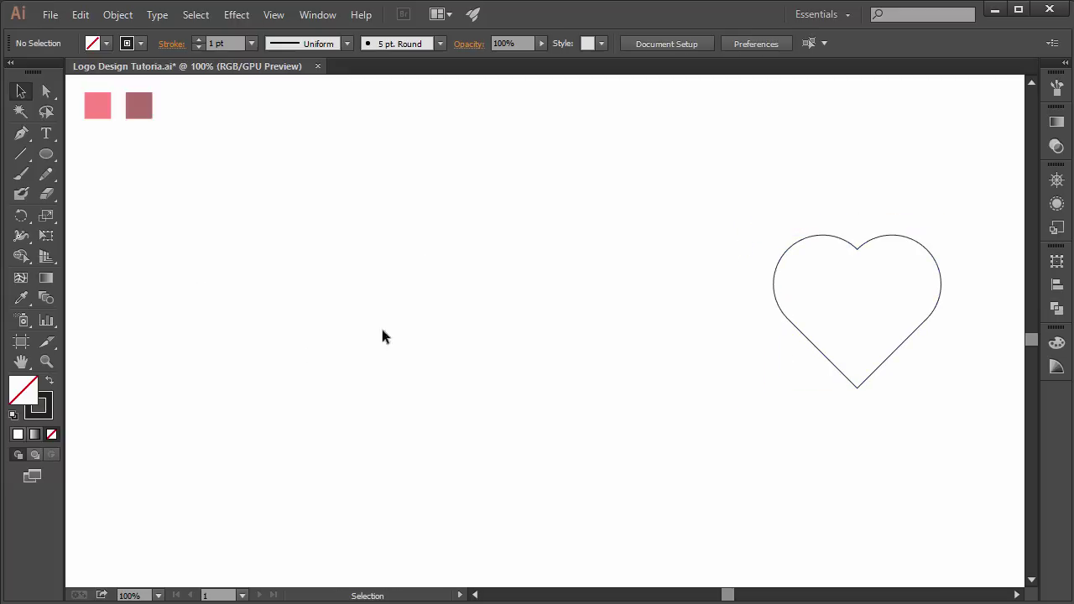
Step: Draw a 132 px circle to the left of the heart
left_click_drag(50, 155, 86, 163)
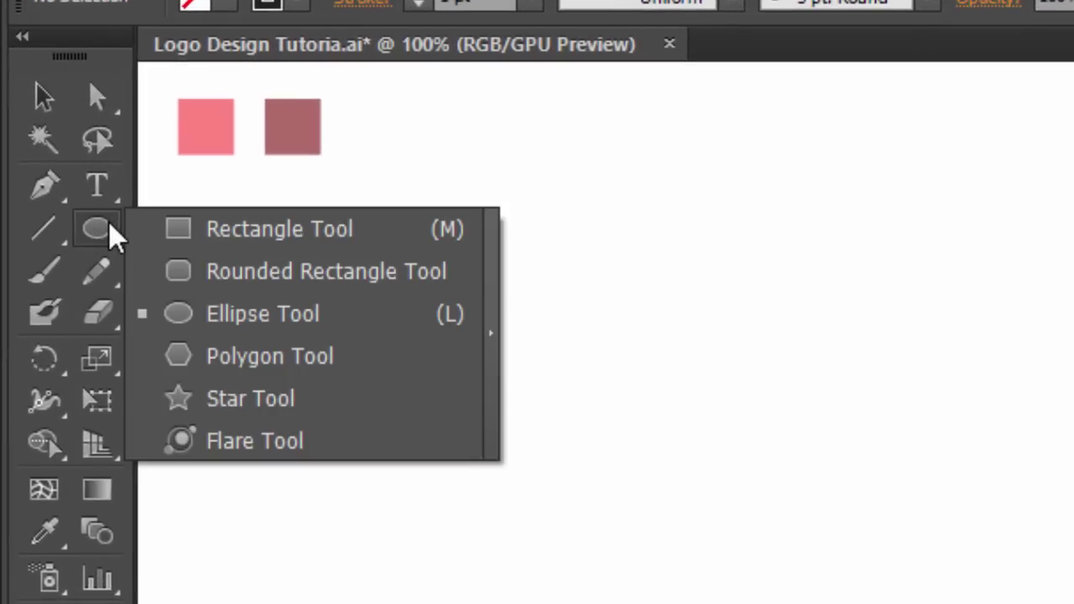
left_click_drag(183, 249, 256, 319)
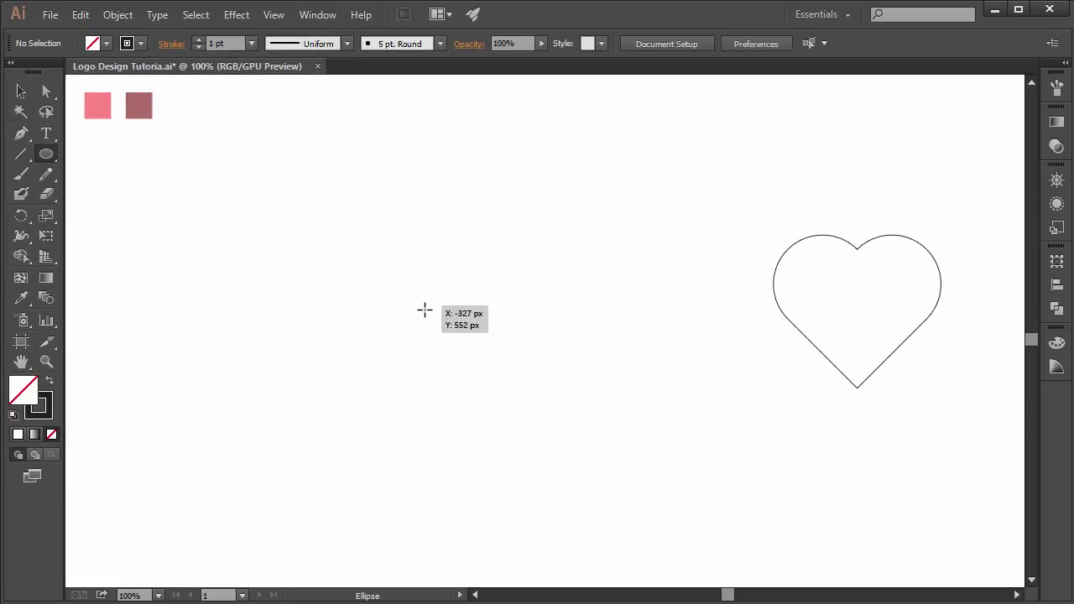
left_click_drag(427, 311, 484, 352)
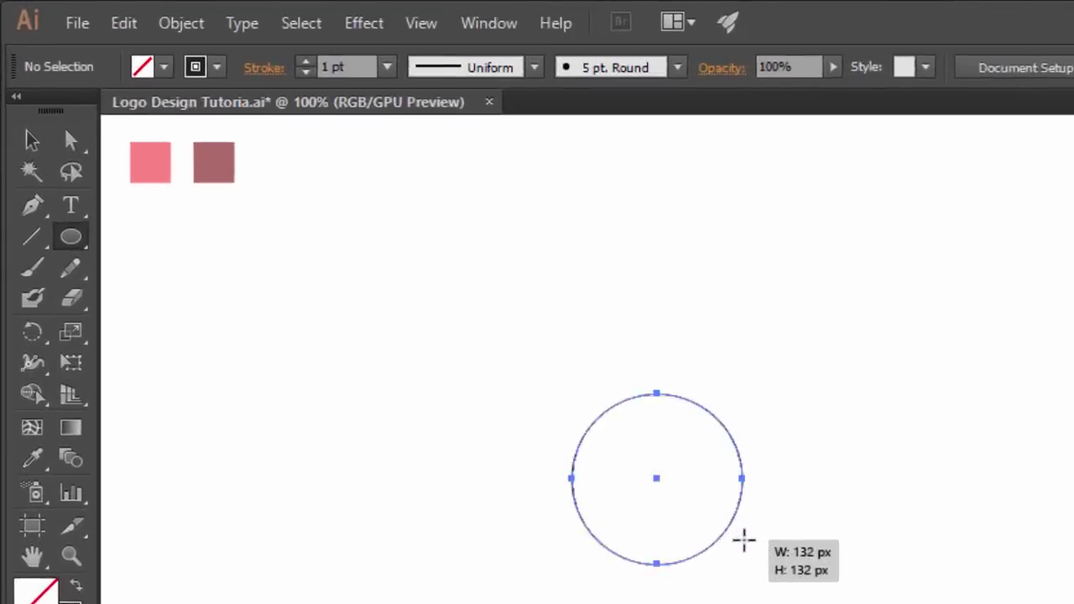
left_click_drag(745, 541, 745, 541)
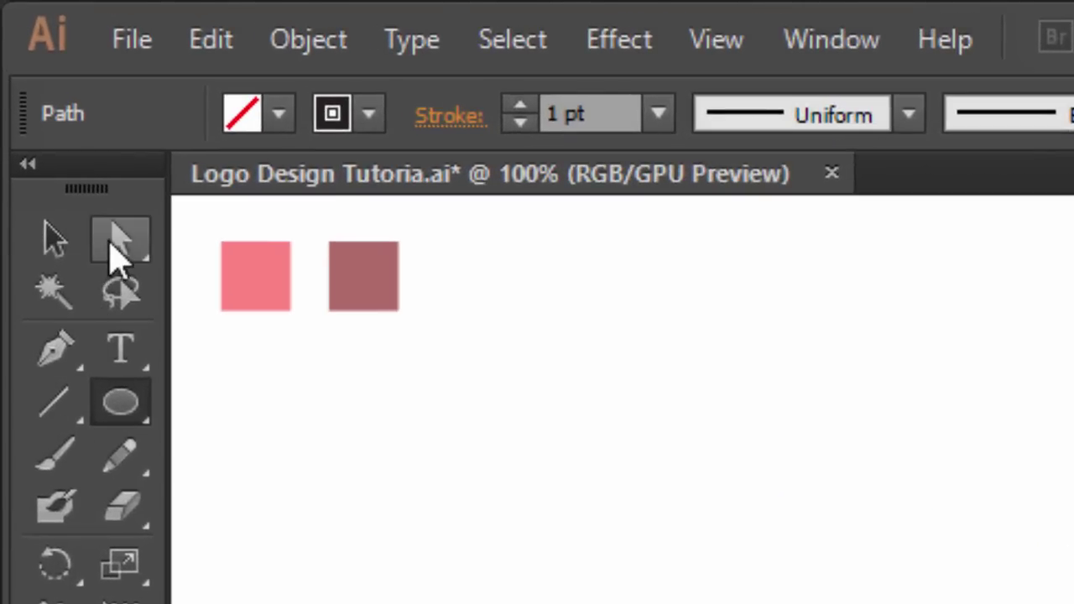
Step: Pull the circle's top anchor point upward to stretch it into an egg shape
left_click(126, 256)
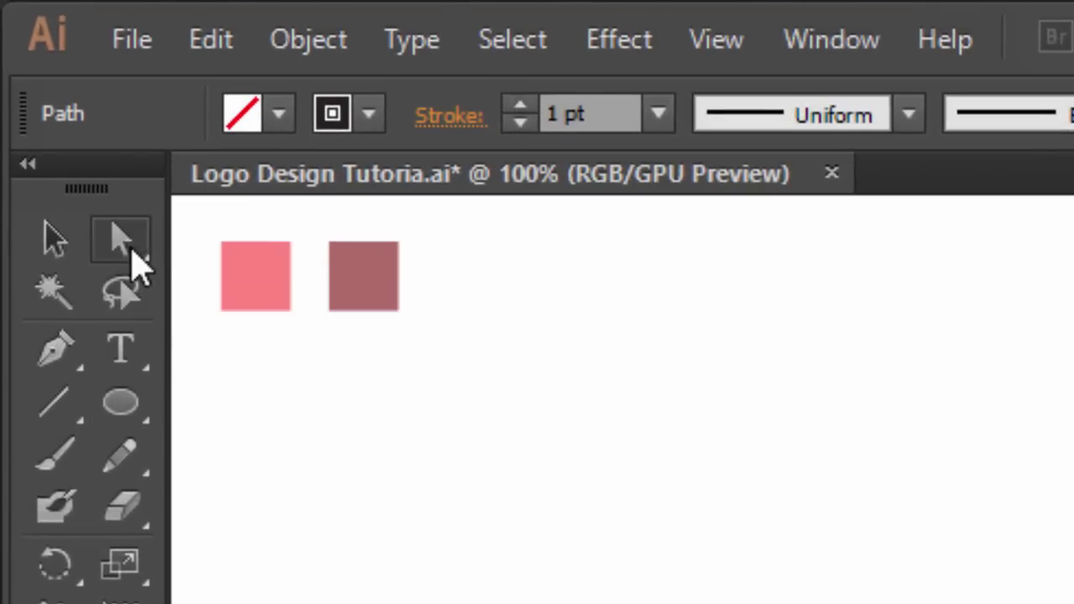
left_click(370, 248)
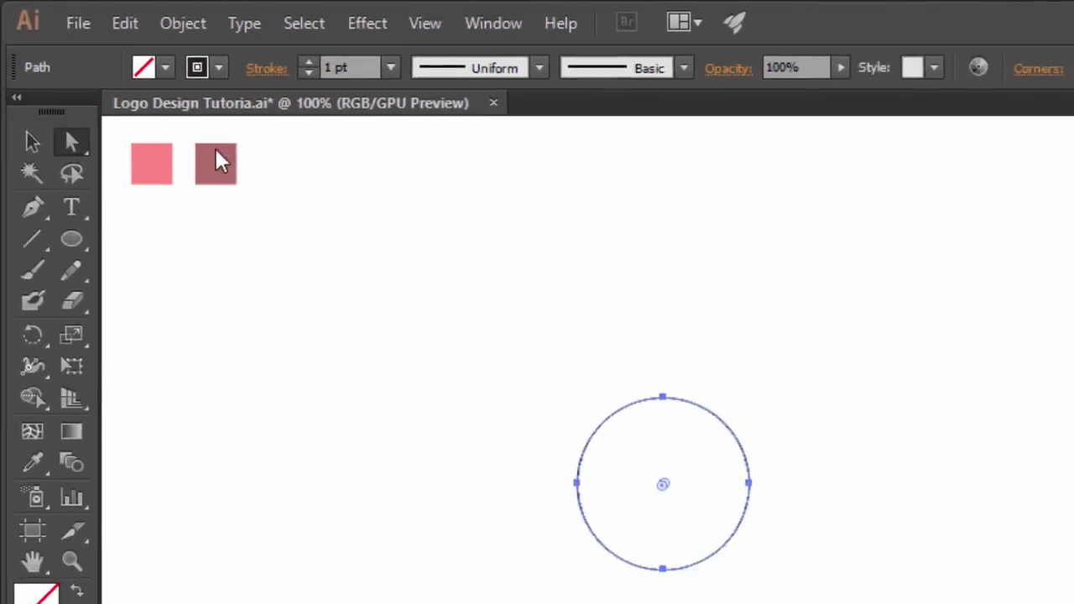
left_click(427, 255)
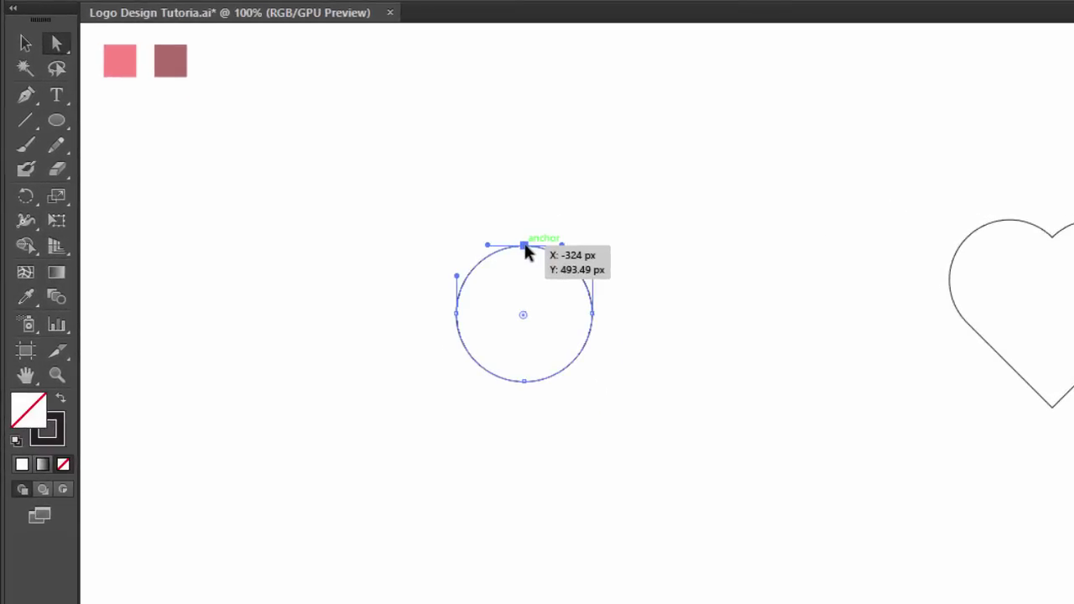
left_click_drag(525, 243, 529, 163)
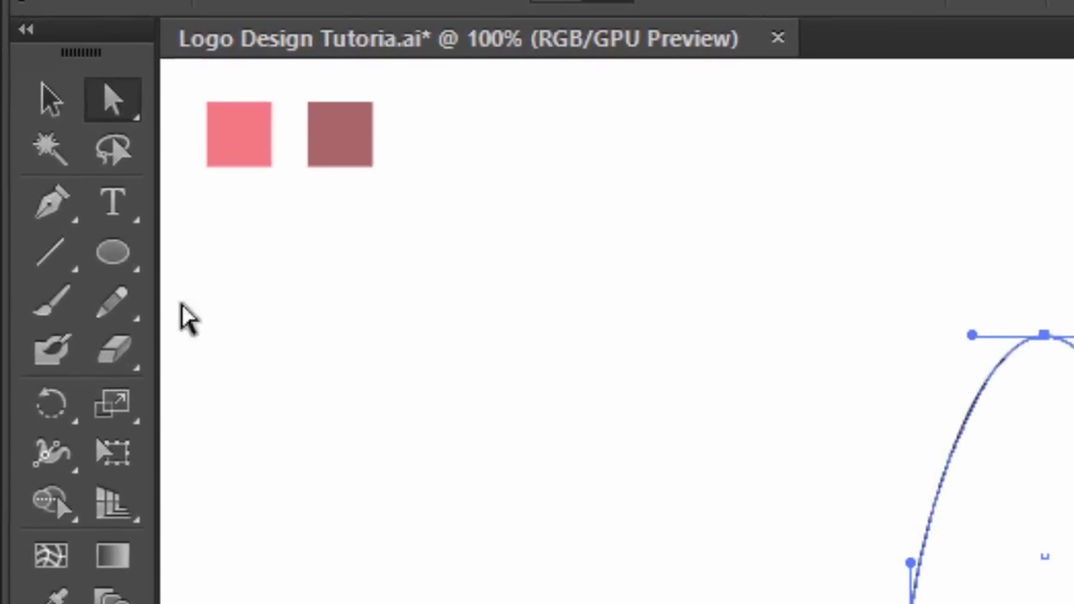
left_click(53, 209)
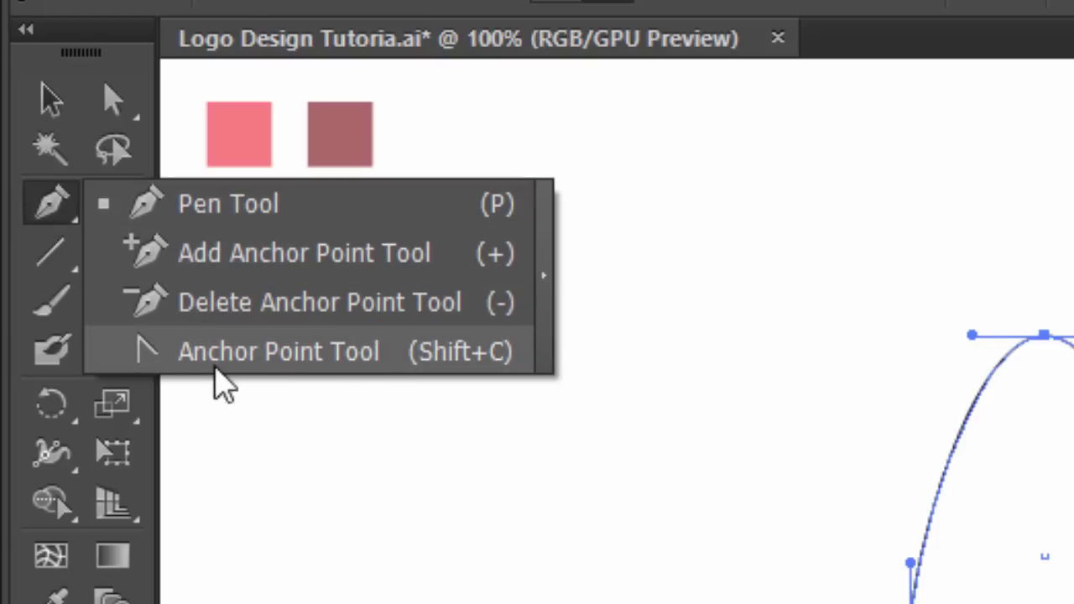
Step: Convert the egg's top anchor into a sharp tip, curving its right side inward into a teardrop
left_click(289, 352)
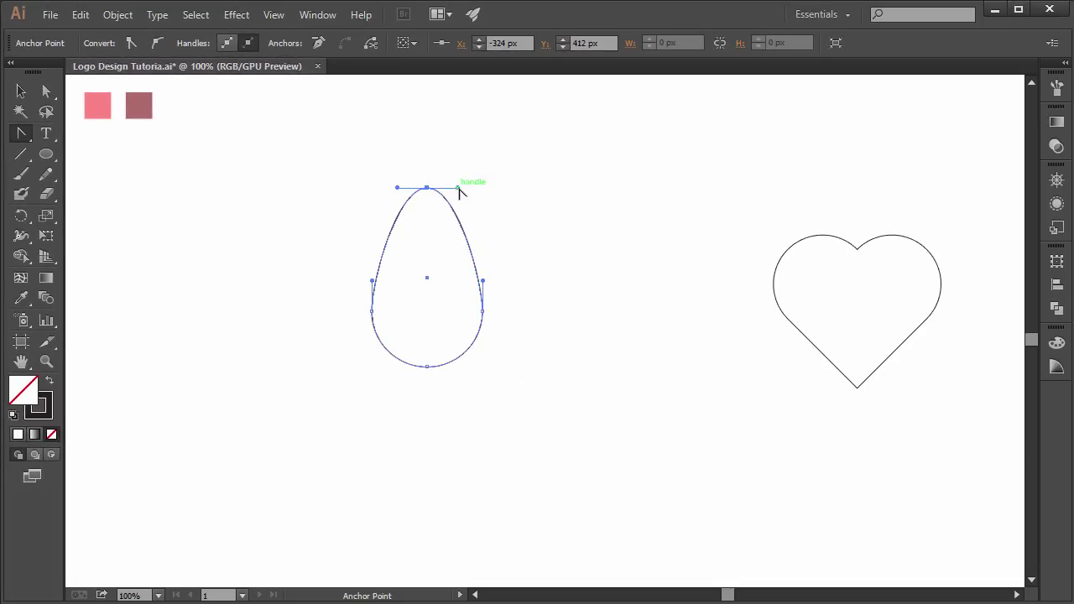
left_click_drag(459, 188, 445, 225)
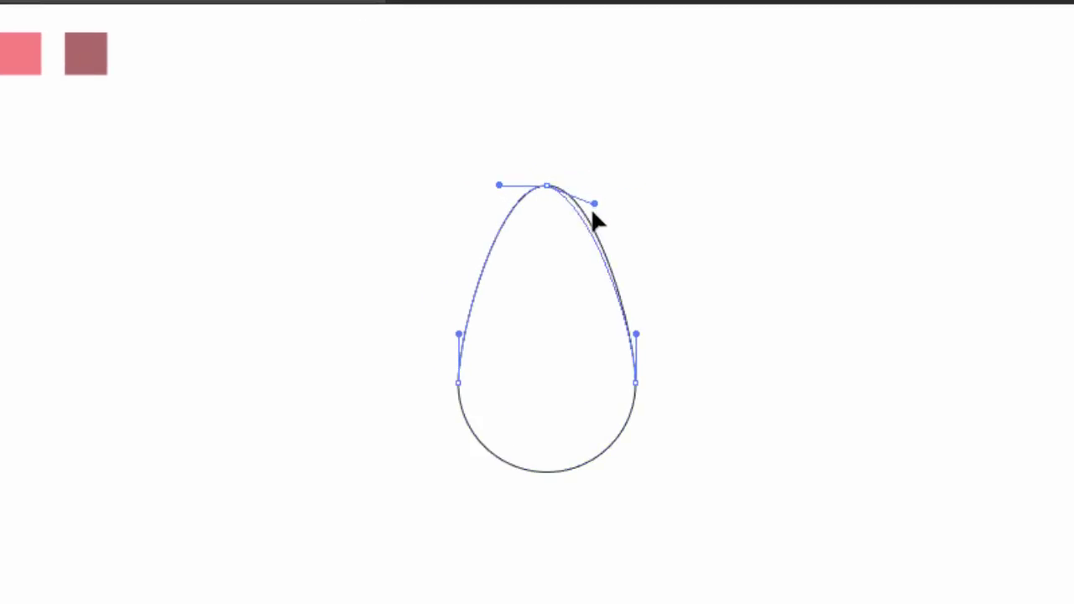
left_click_drag(577, 244, 543, 286)
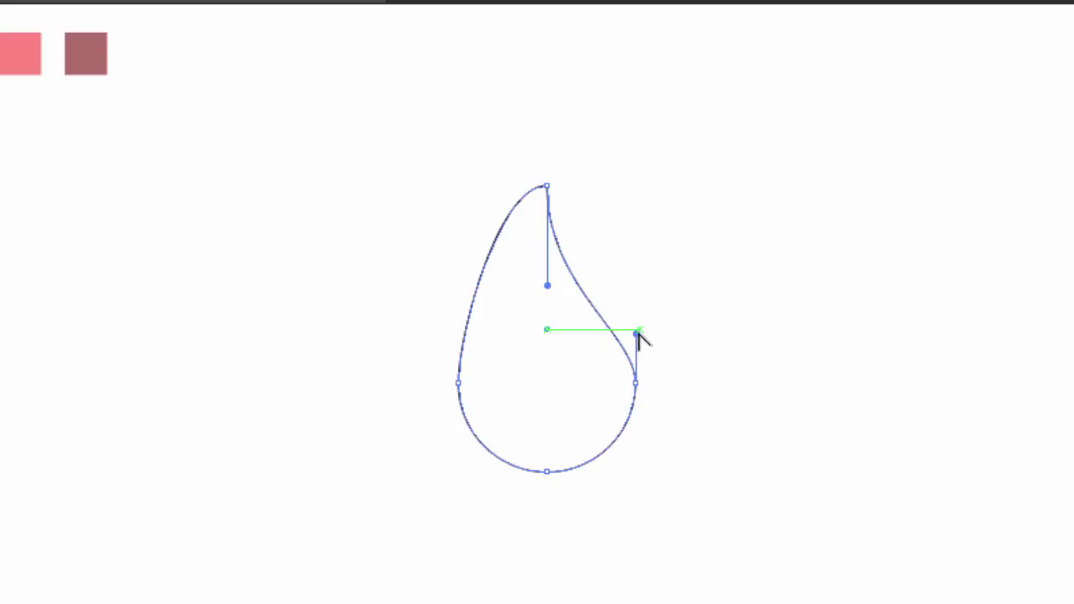
left_click_drag(635, 335, 636, 299)
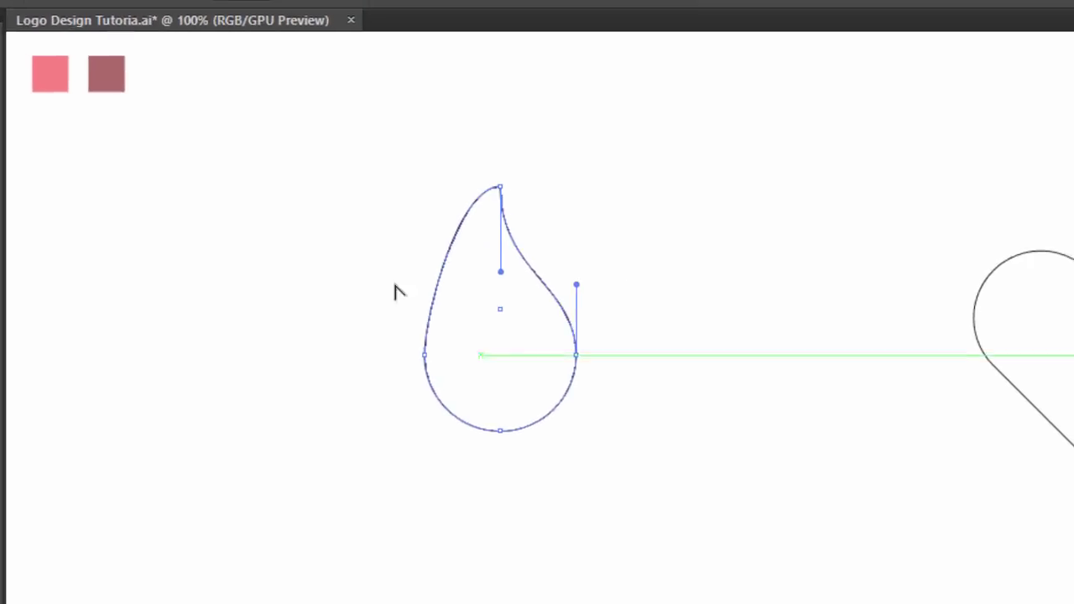
key("v")
left_click(185, 234)
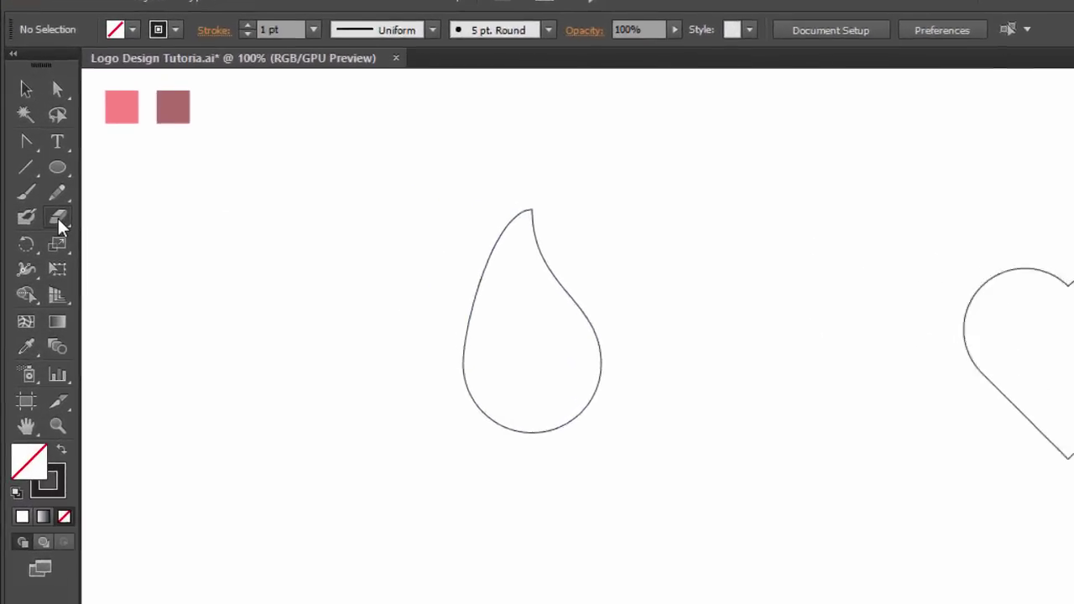
left_click(46, 194)
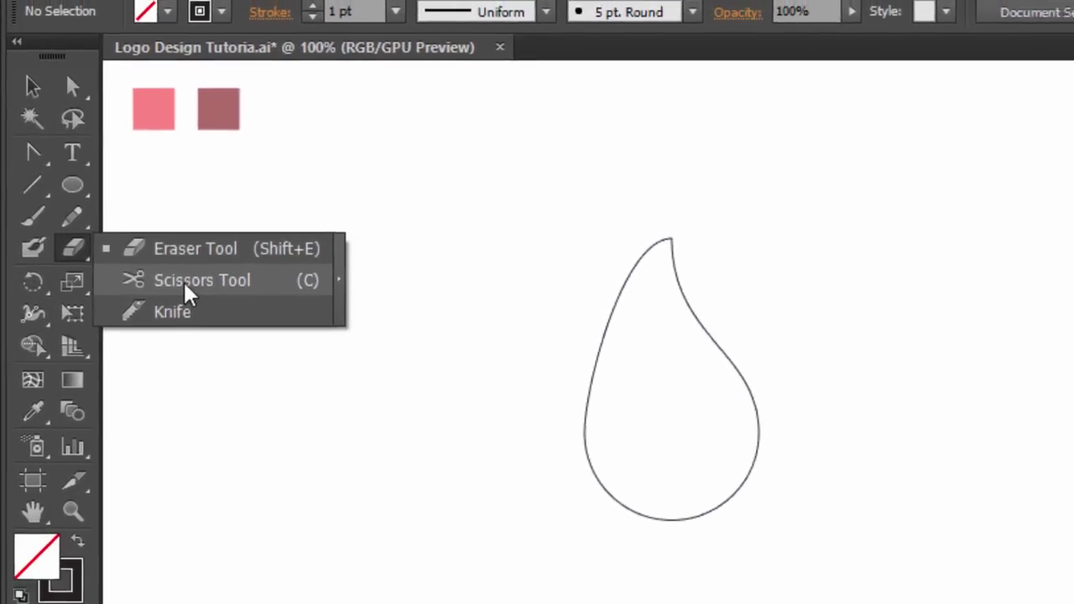
Step: Cut the drop path with Scissors at its top and bottom anchor points
left_click(186, 286)
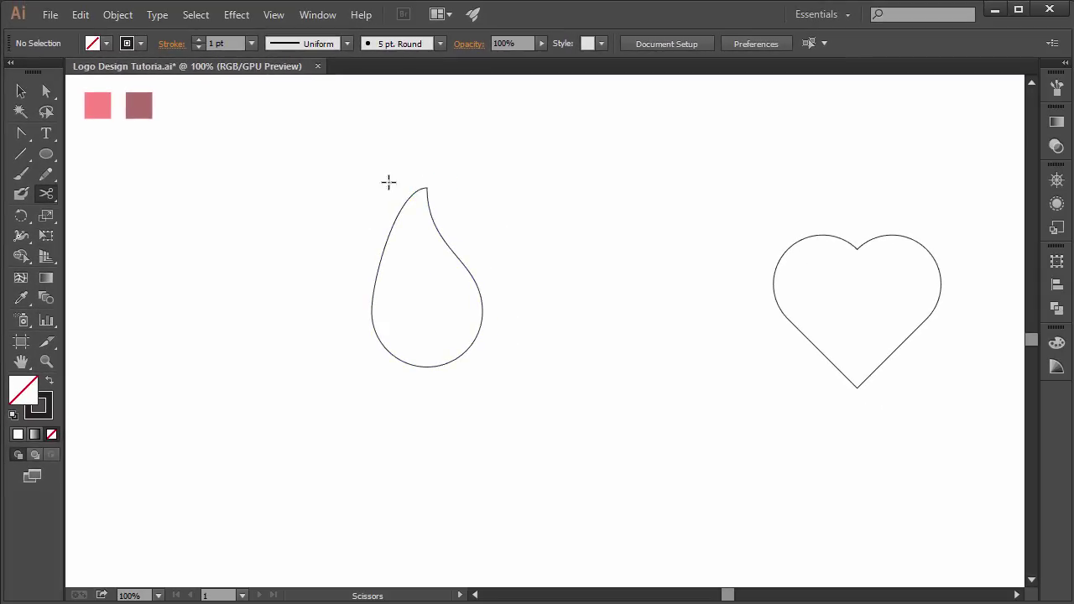
left_click(426, 188)
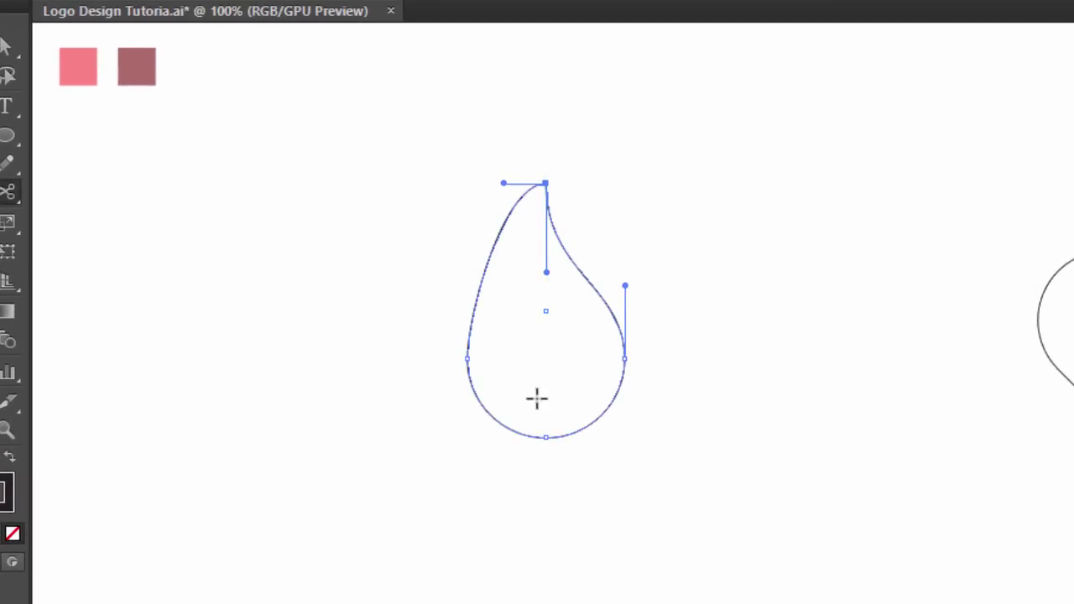
left_click(546, 437)
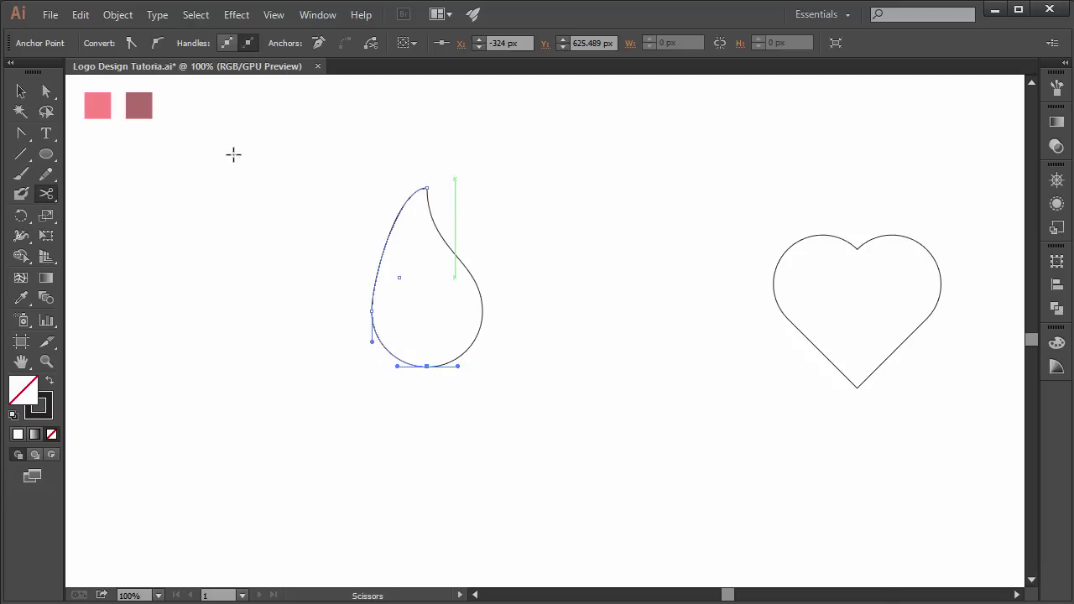
Step: Select the left half of the drop and delete it
left_click(23, 94)
left_click(275, 261)
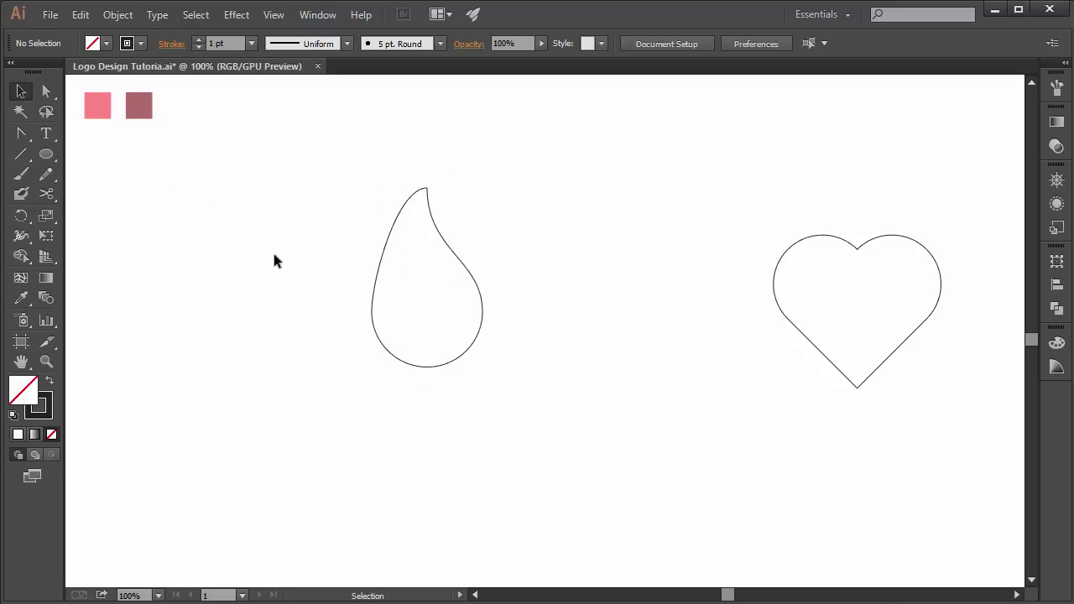
left_click_drag(398, 291, 400, 301)
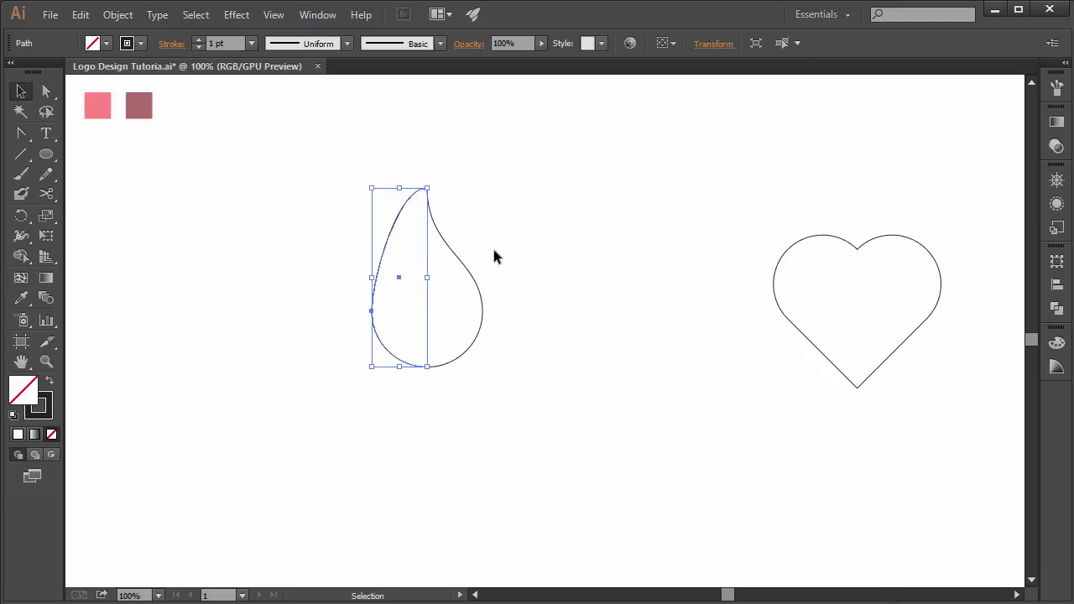
key("Delete")
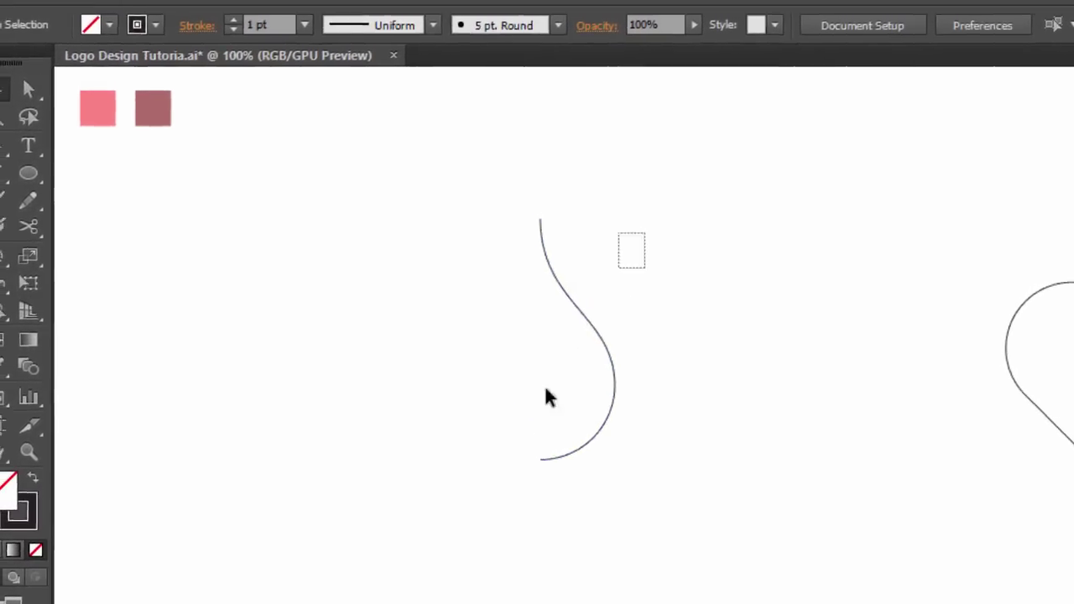
Step: Copy the remaining right-hand curve and use Paste in Place to stack a duplicate on it
left_click_drag(526, 381, 461, 516)
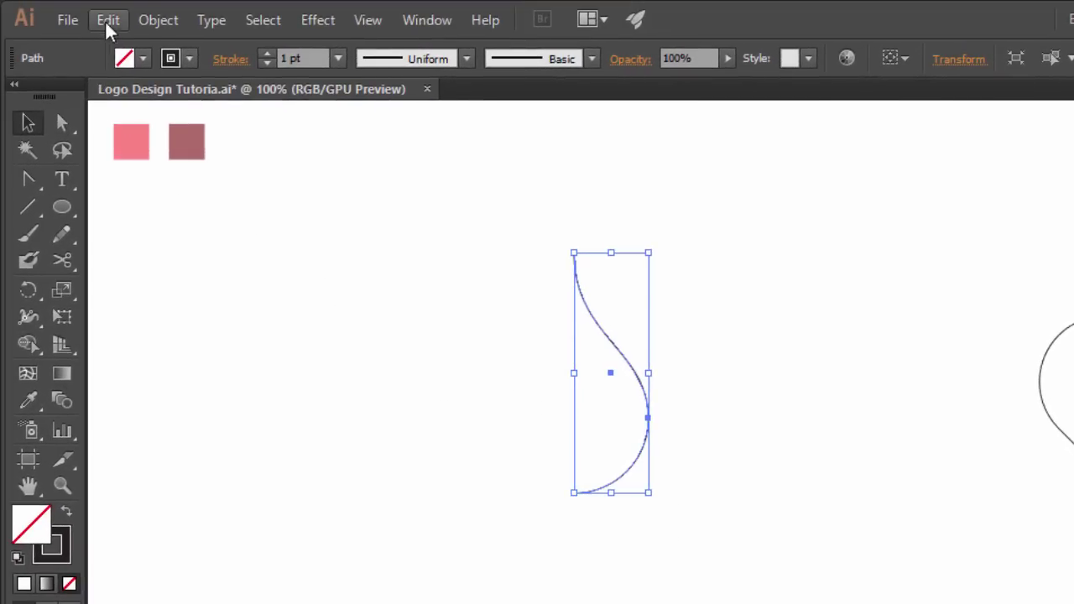
left_click(106, 18)
mouse_move(158, 20)
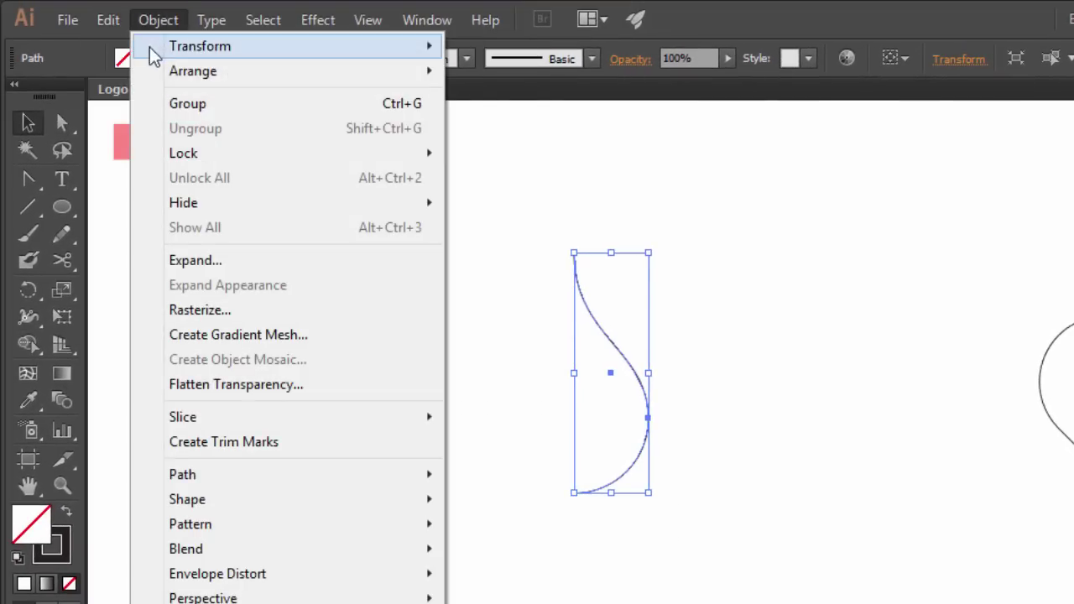
mouse_move(122, 25)
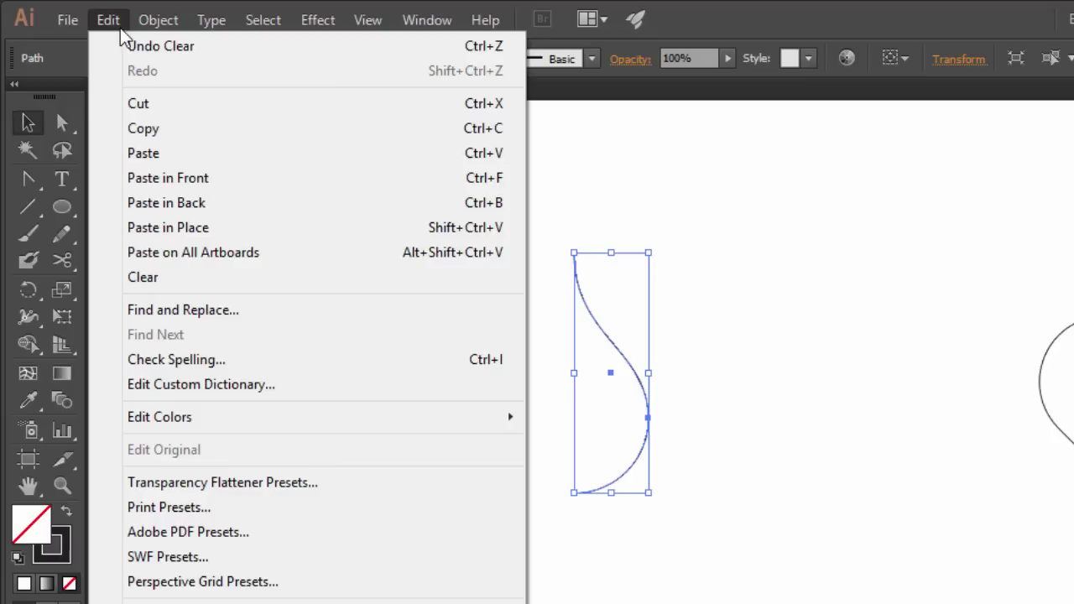
left_click(151, 134)
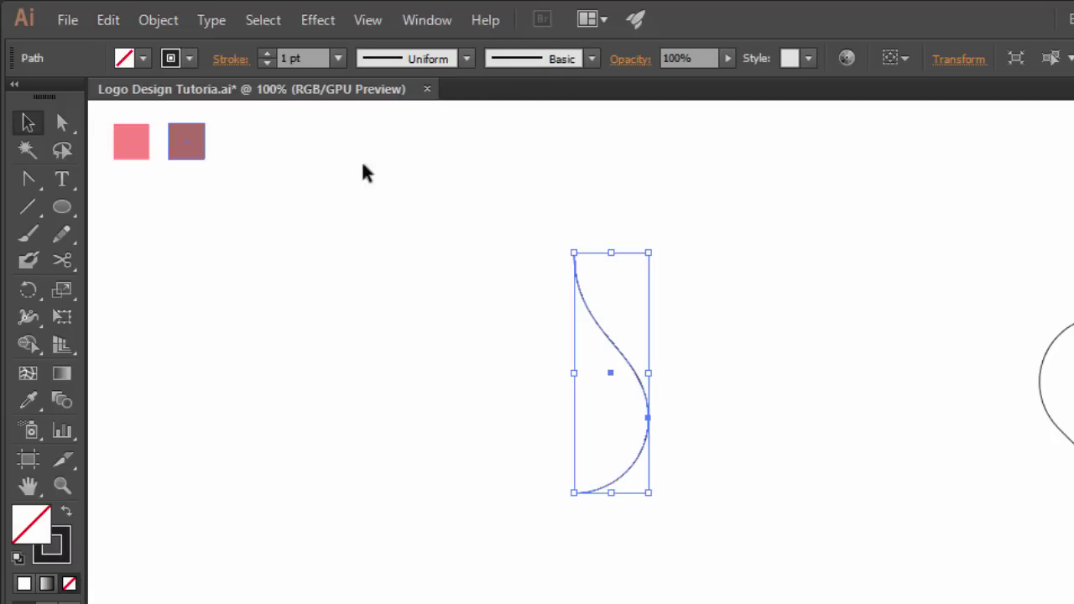
left_click(107, 20)
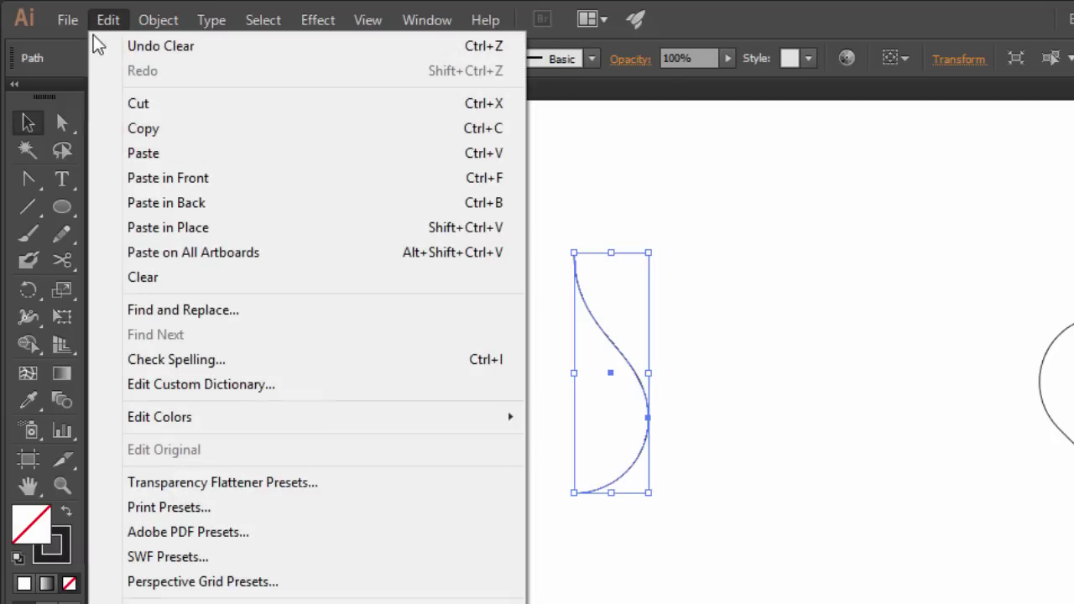
left_click(172, 229)
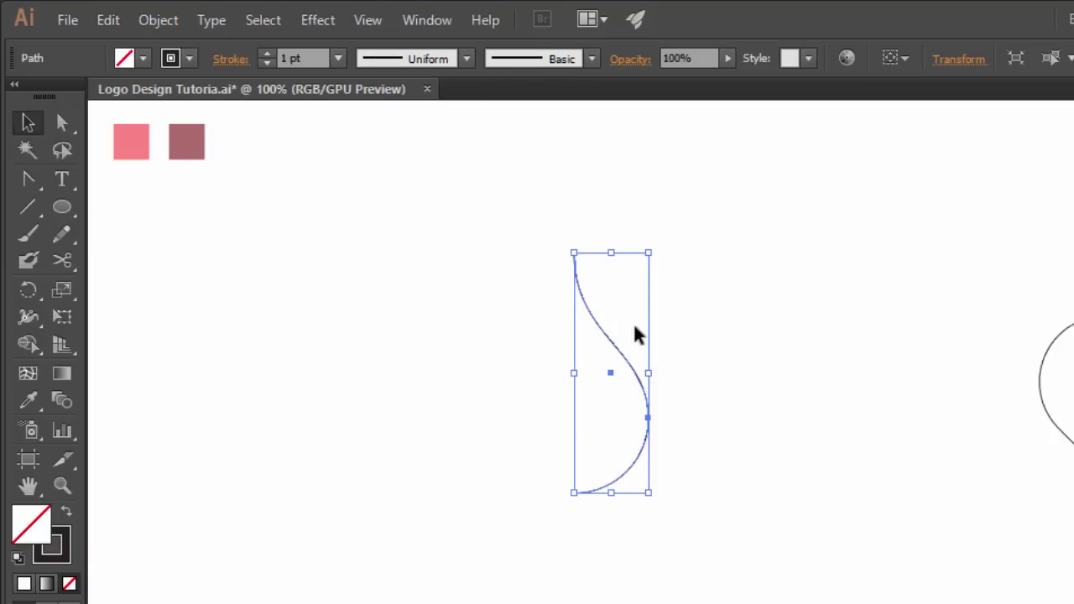
Step: Reflect the pasted curve across the vertical axis
left_click(160, 20)
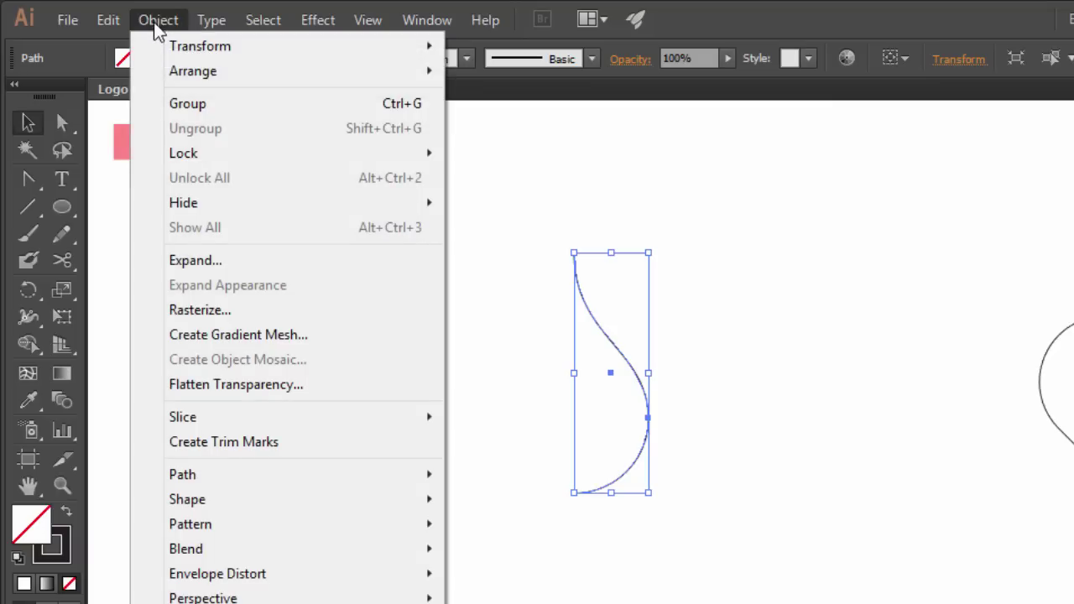
mouse_move(303, 55)
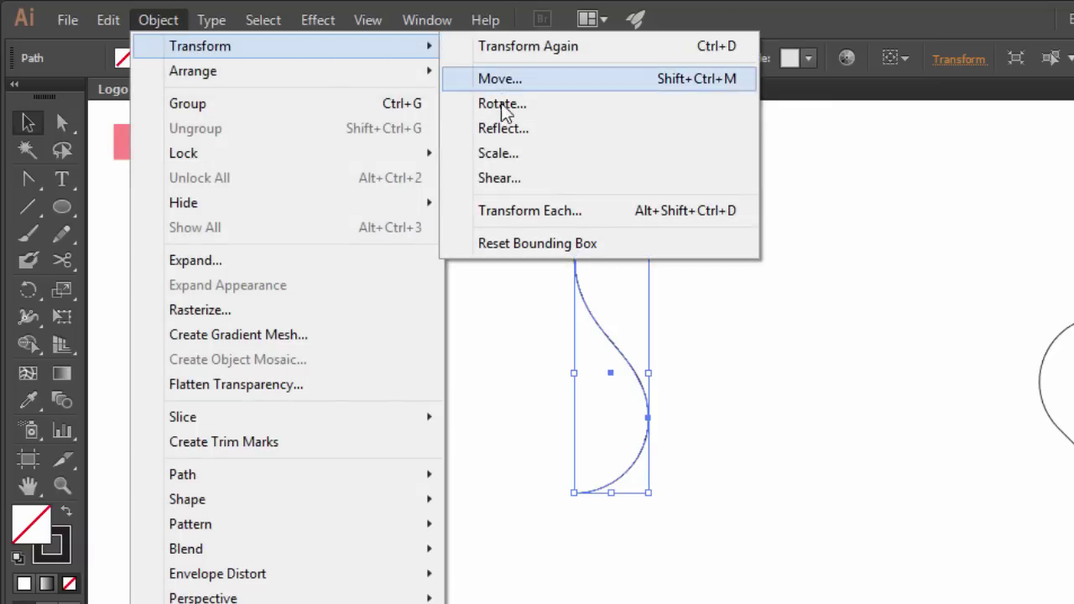
left_click(508, 132)
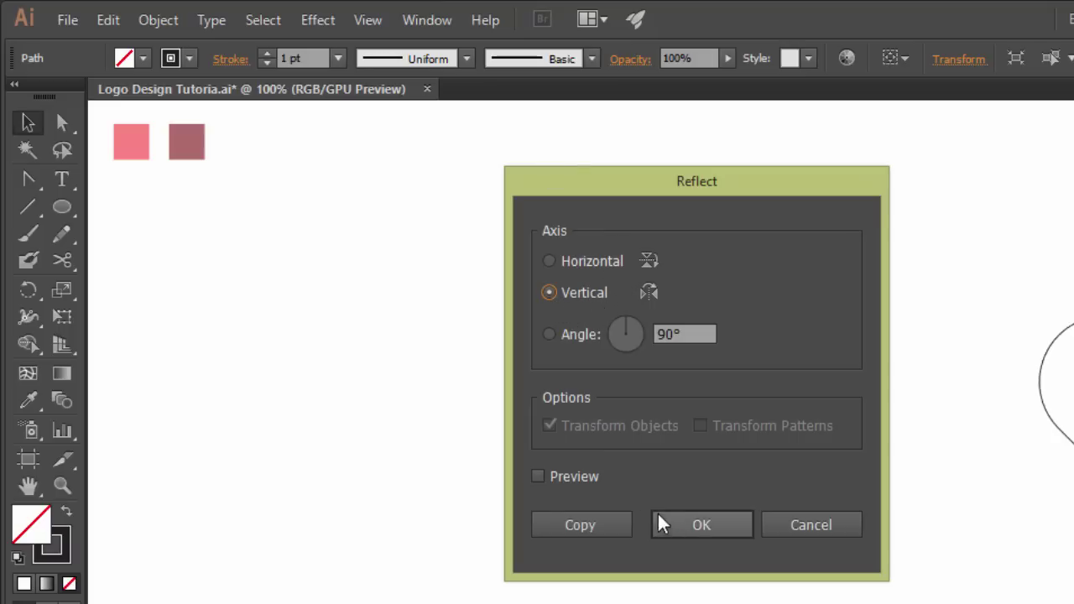
left_click(696, 524)
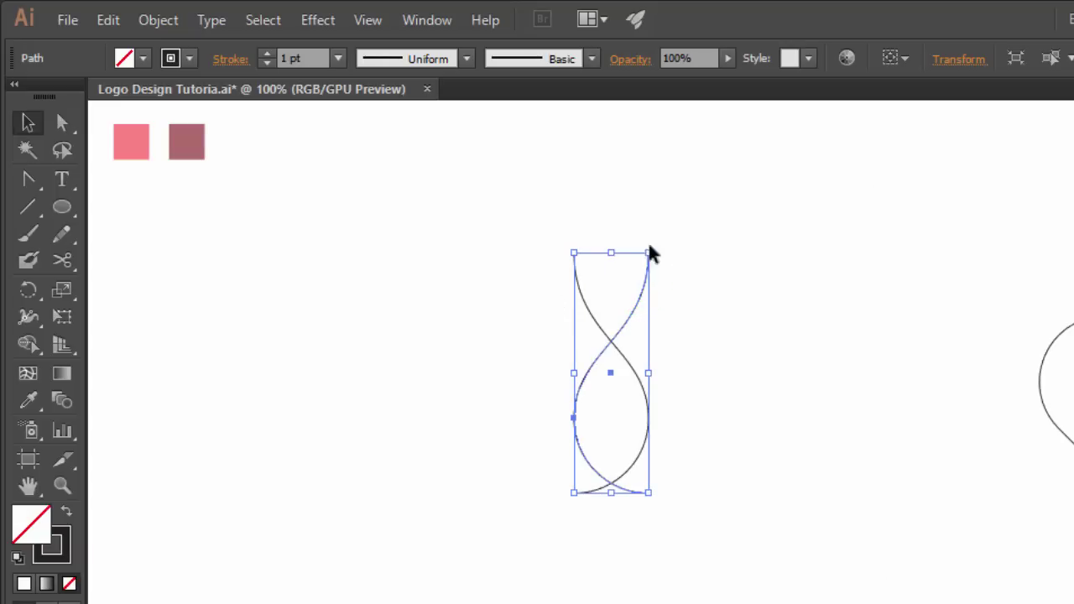
left_click(707, 267)
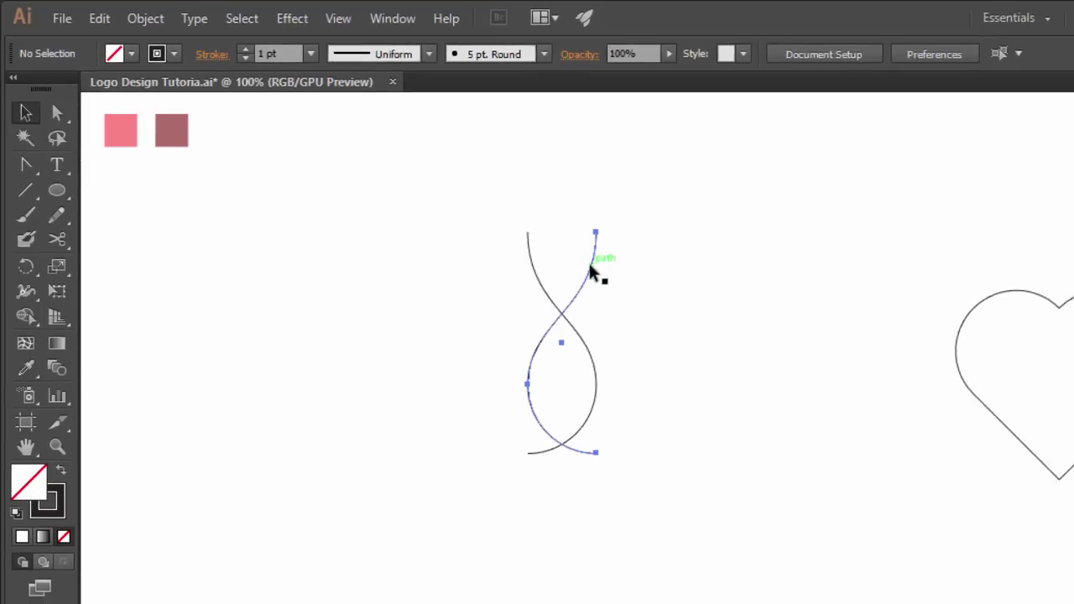
Step: Slide the mirrored curve left until its ends meet the original half
left_click_drag(592, 270, 523, 272)
left_click_drag(424, 220, 424, 219)
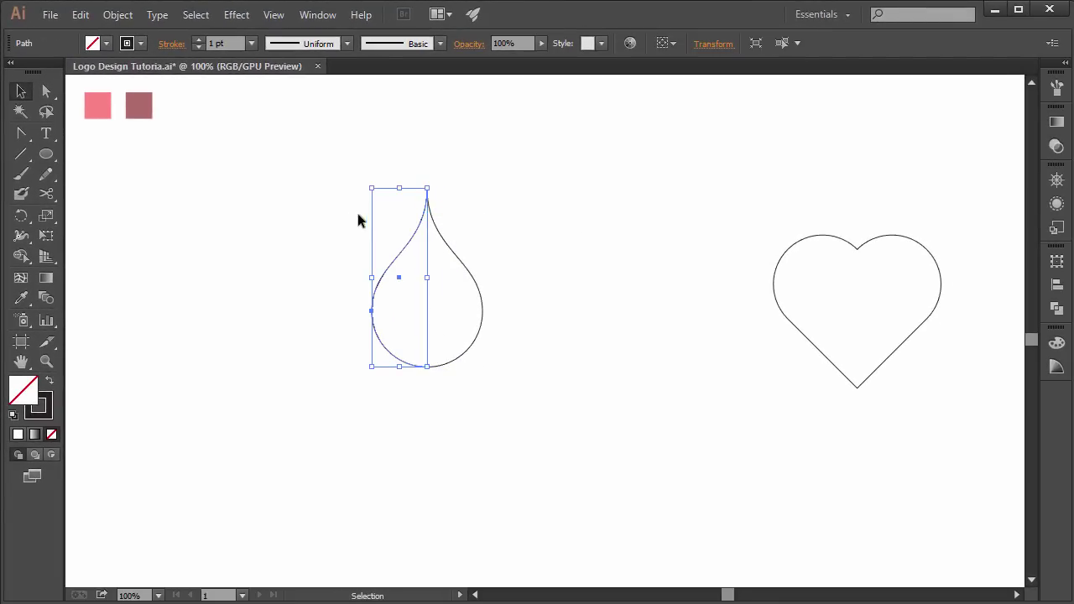
left_click(308, 285)
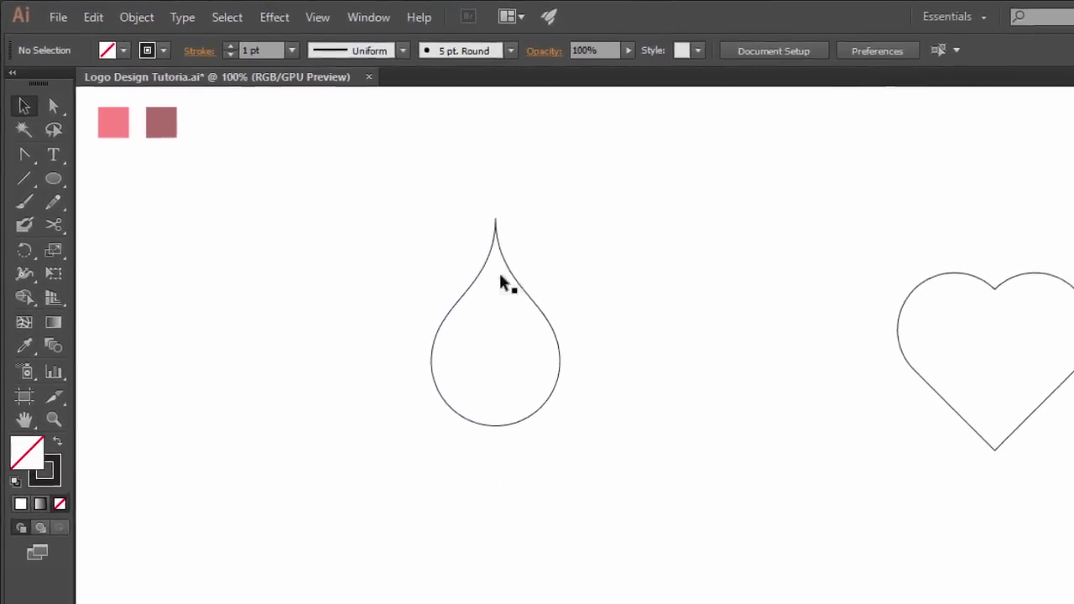
left_click_drag(612, 179, 450, 316)
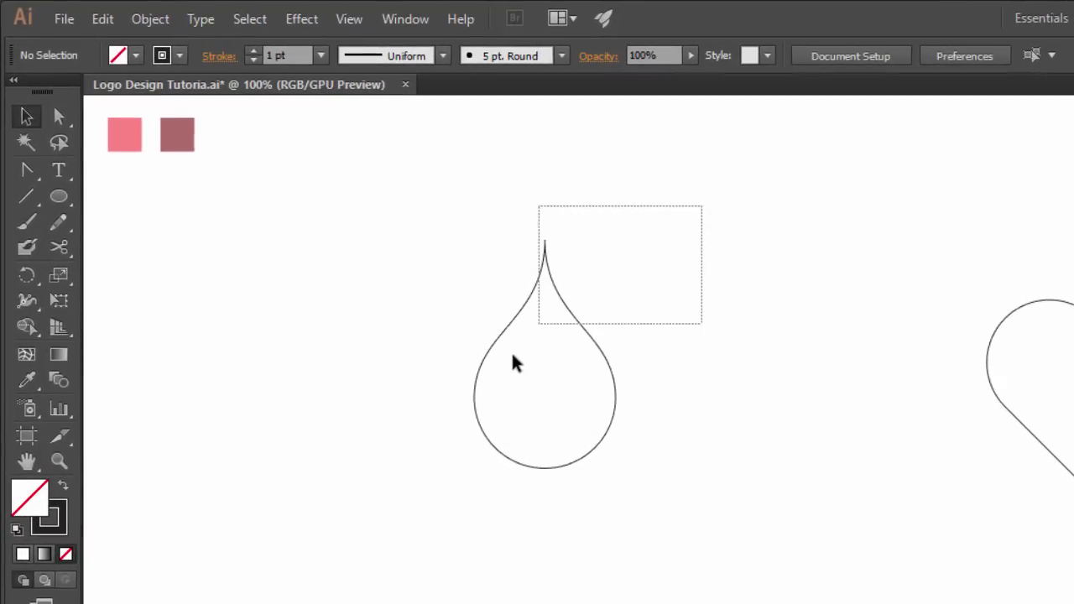
Step: Select both teardrop halves and Unite them in Pathfinder into one closed path
left_click_drag(516, 363, 424, 485)
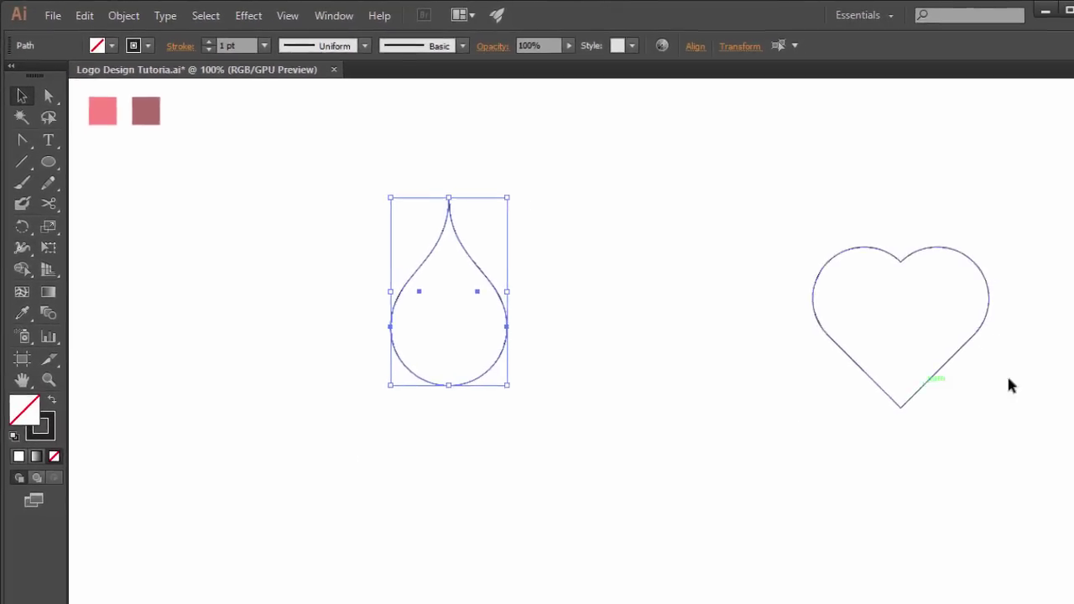
left_click(1053, 311)
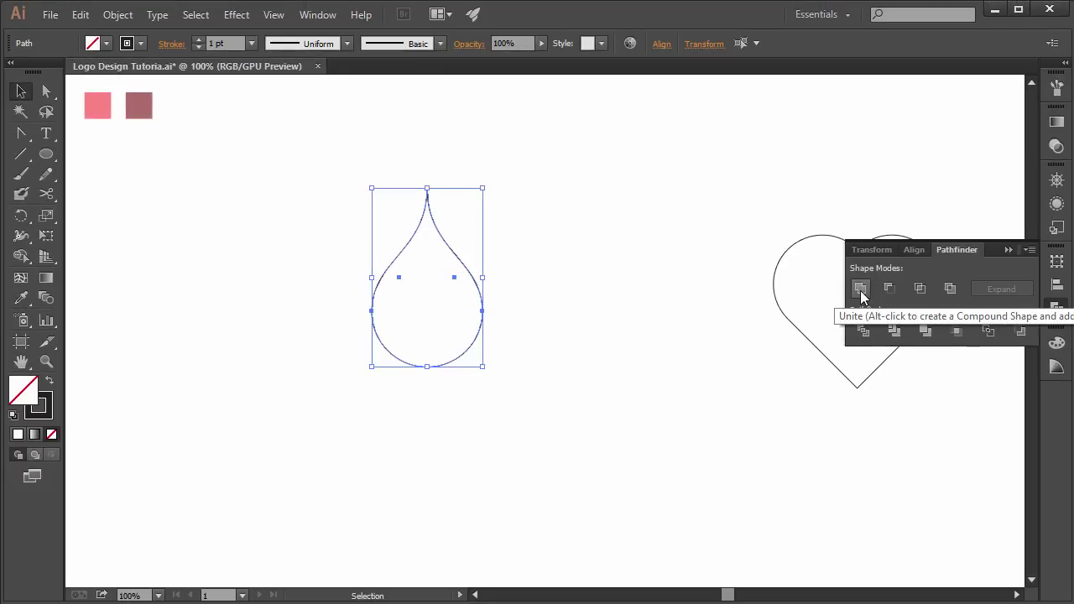
left_click(860, 289)
left_click(618, 294)
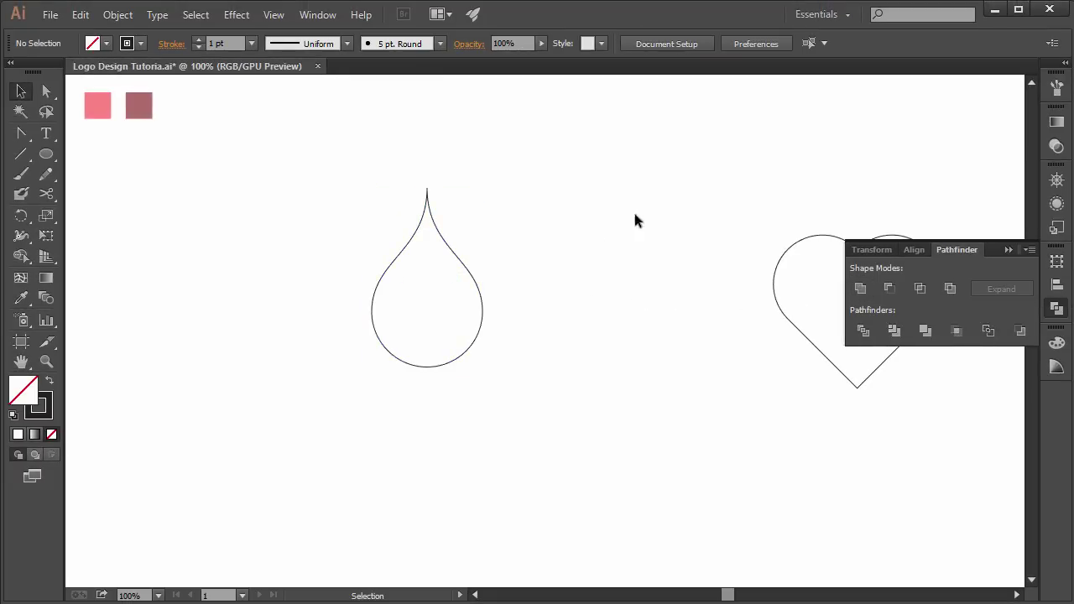
left_click(1010, 247)
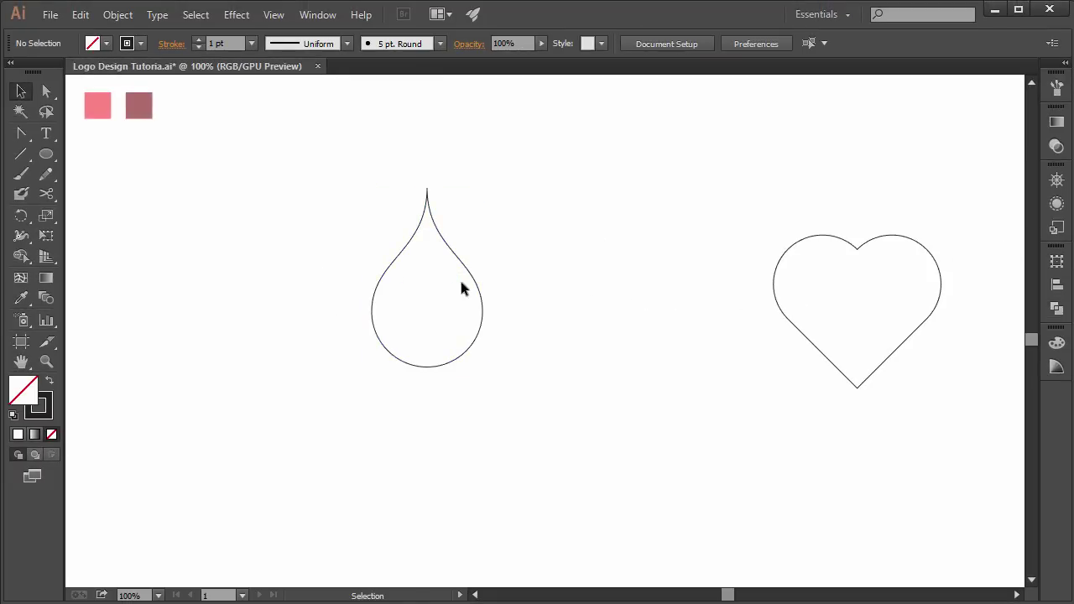
Step: Move the heart level with the teardrop and align both on a shared vertical centre
left_click_drag(857, 246, 681, 216)
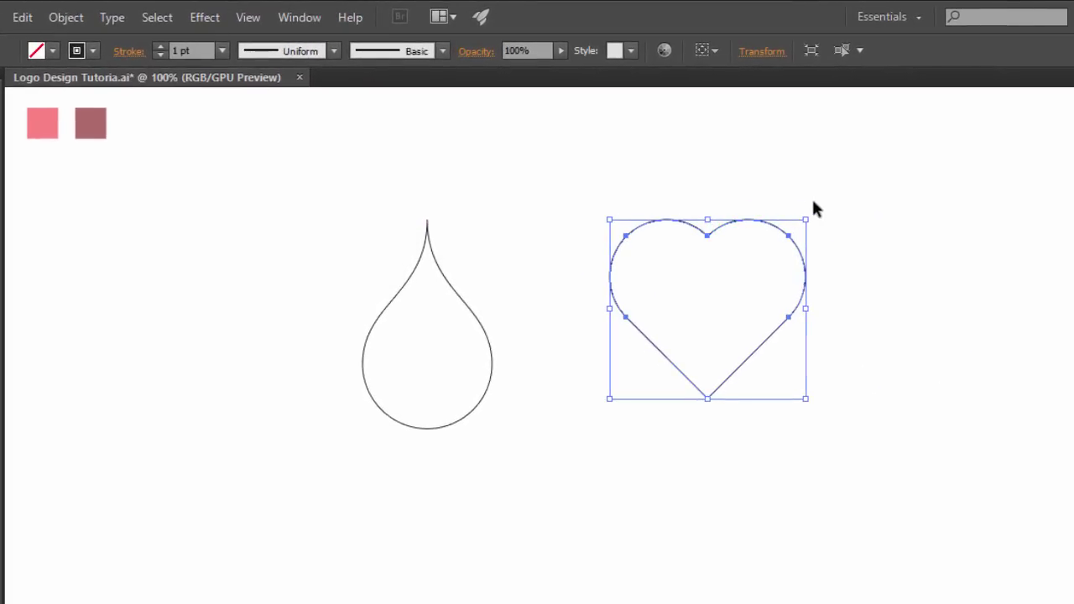
left_click_drag(812, 204, 371, 364)
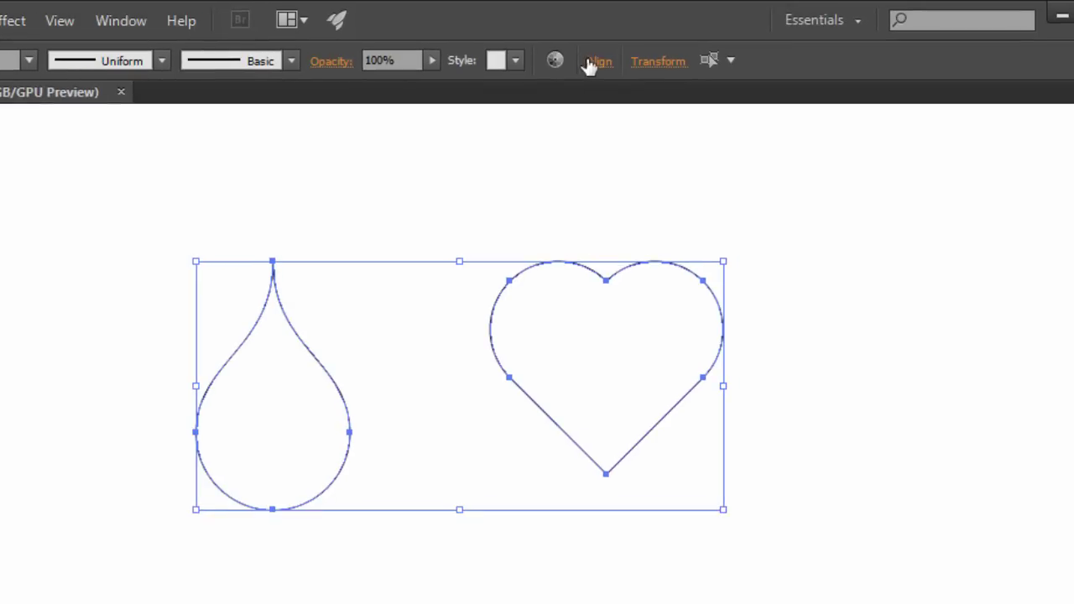
left_click(600, 64)
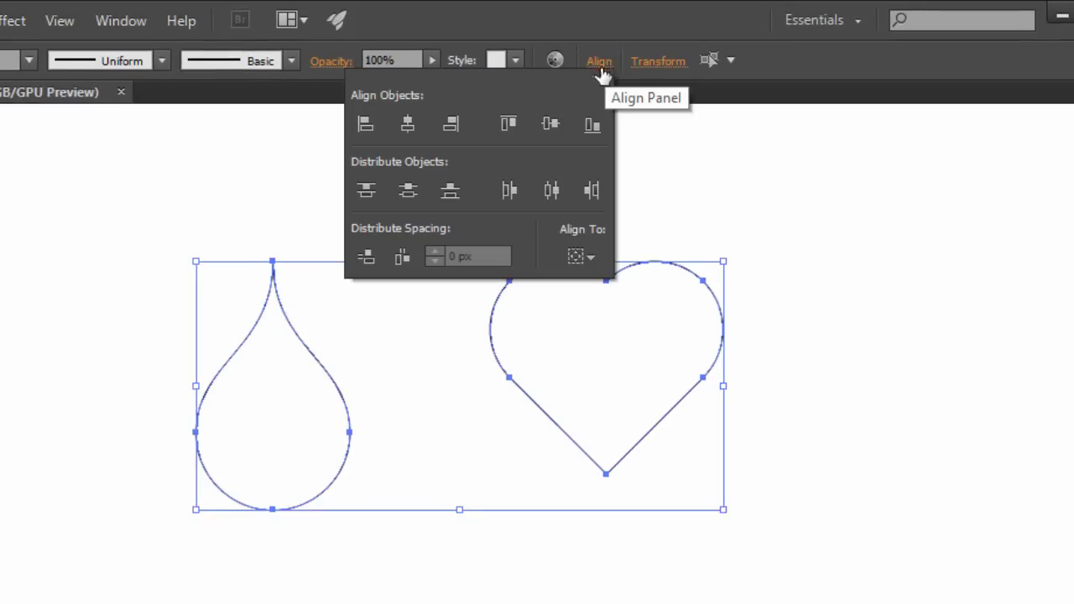
left_click(409, 122)
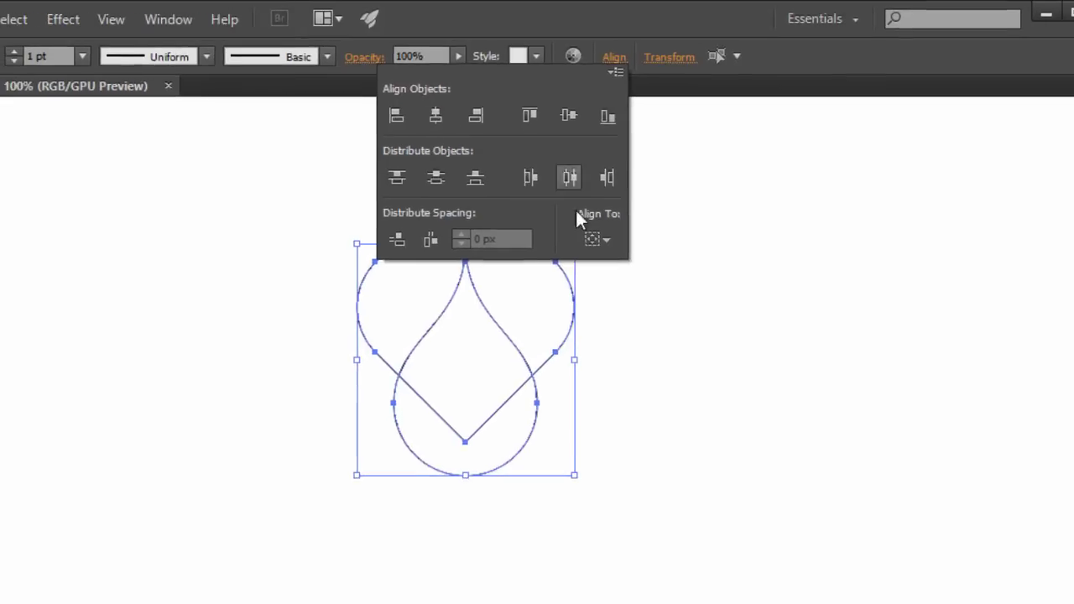
Step: Resize the teardrop to about 73.58 × 119 px with its tip at the heart's notch
left_click(452, 477)
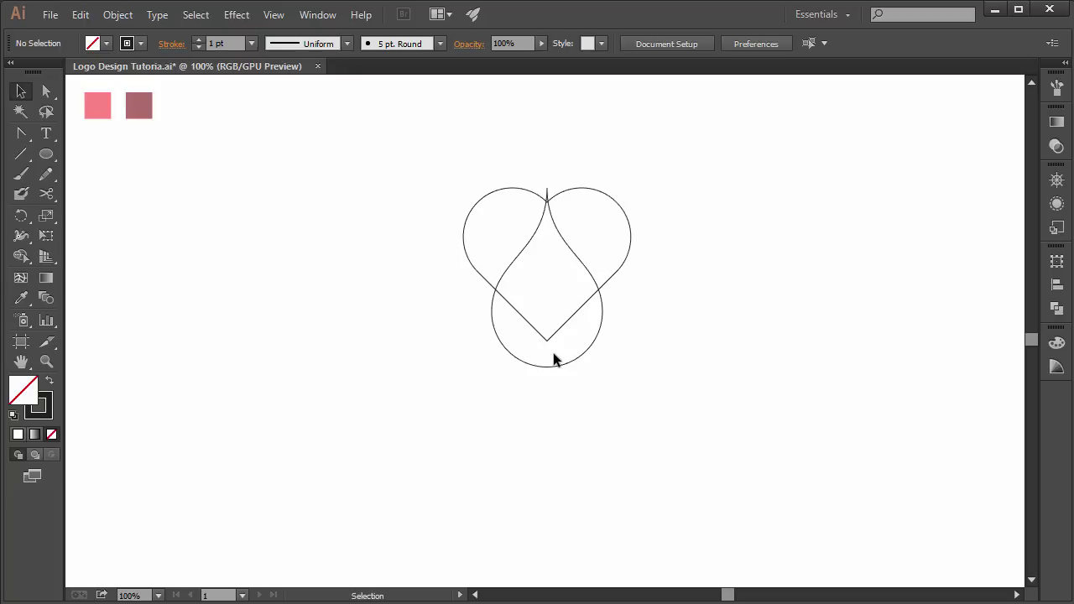
left_click_drag(546, 417, 548, 282)
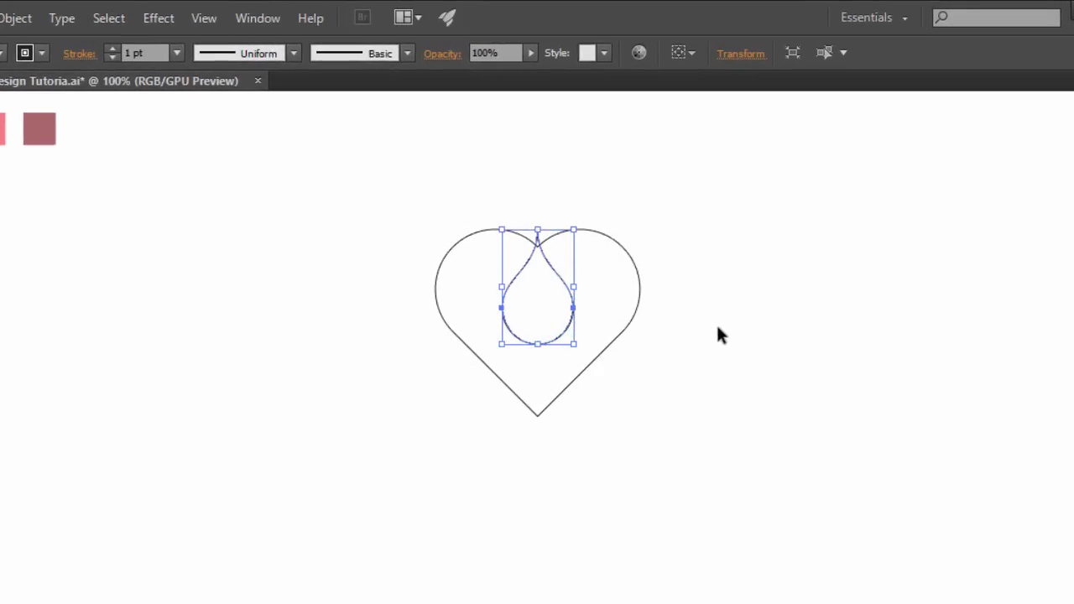
left_click(719, 334)
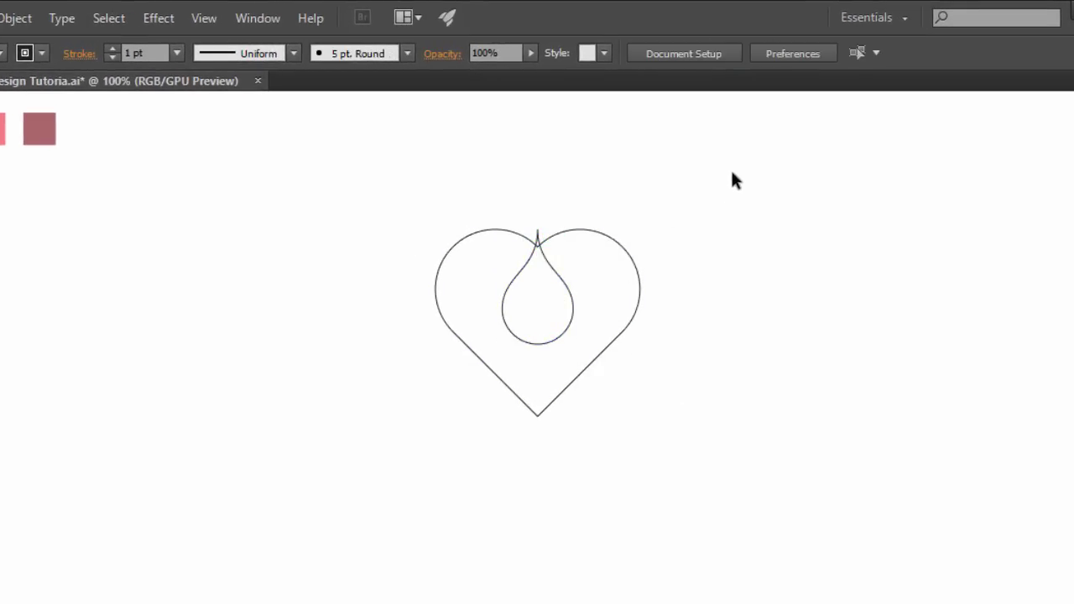
Step: Subtract the teardrop from the heart using Pathfinder's Minus Front
left_click_drag(730, 173, 329, 455)
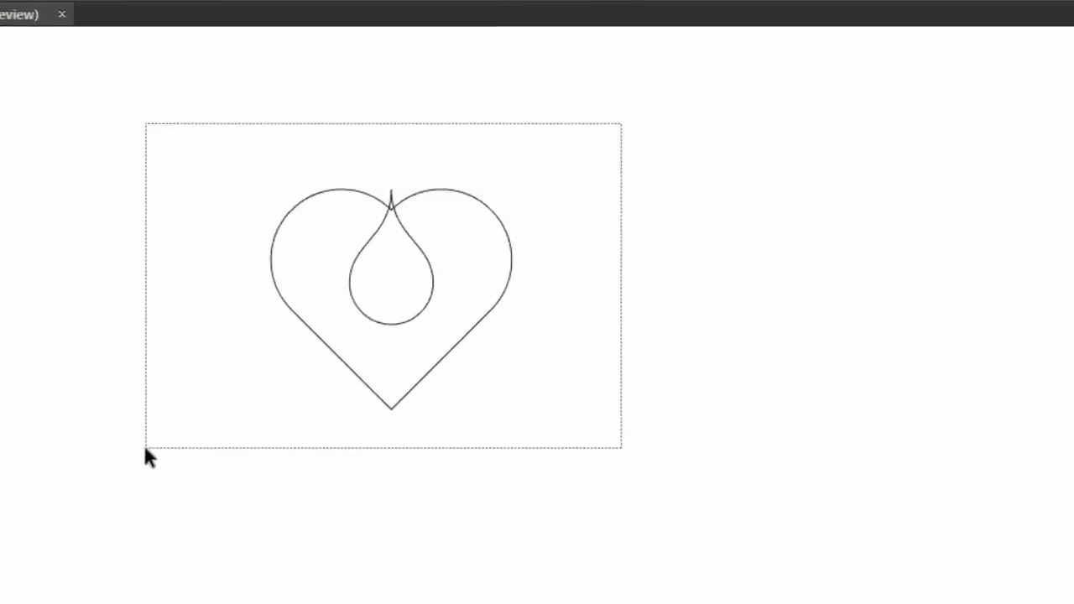
left_click_drag(144, 448, 144, 448)
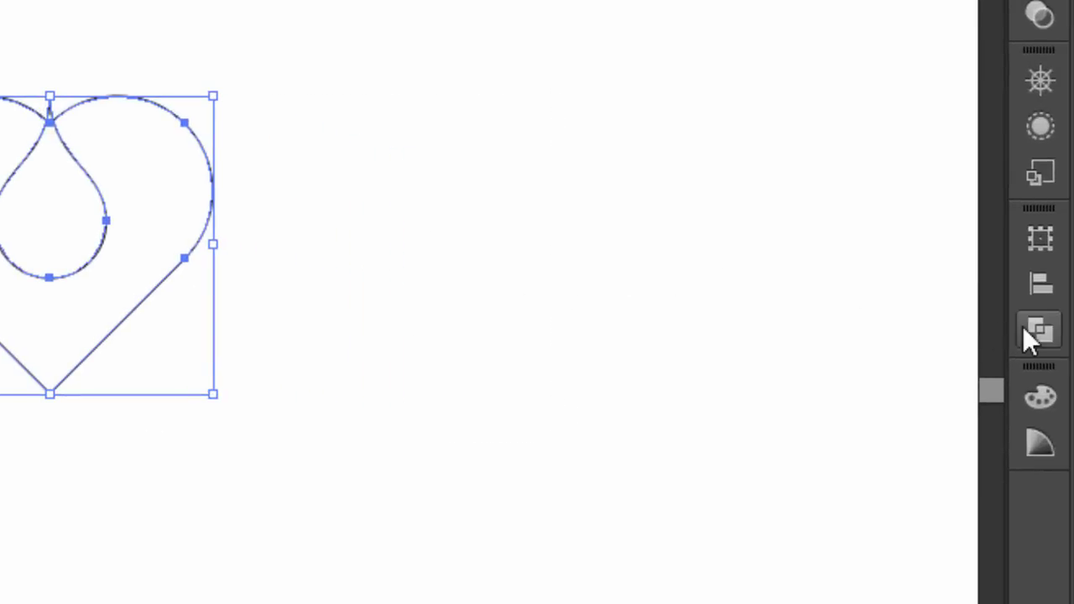
left_click(1030, 327)
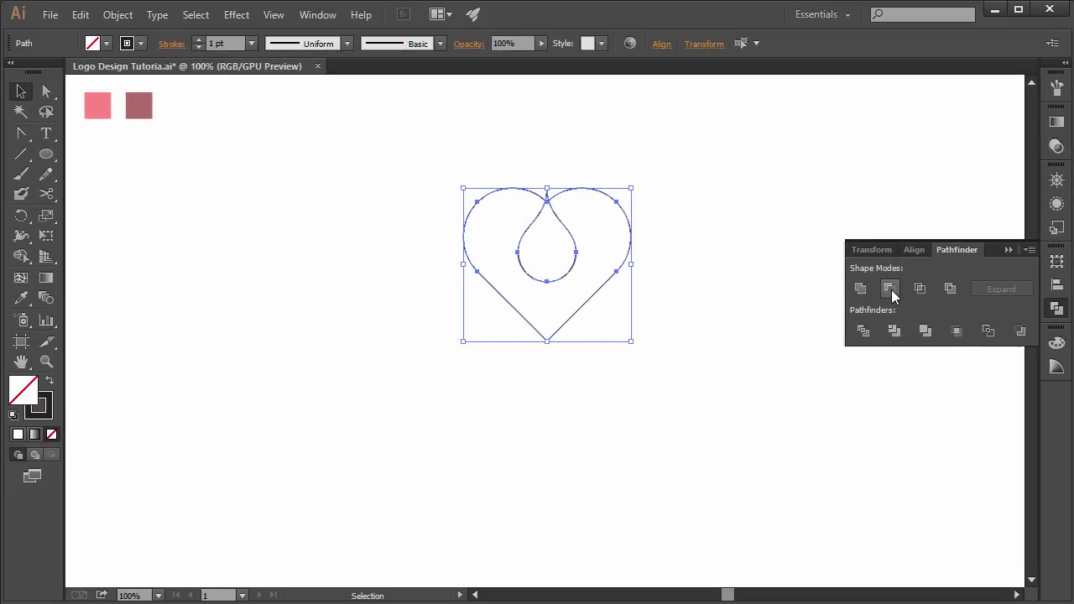
left_click(889, 289)
left_click(755, 281)
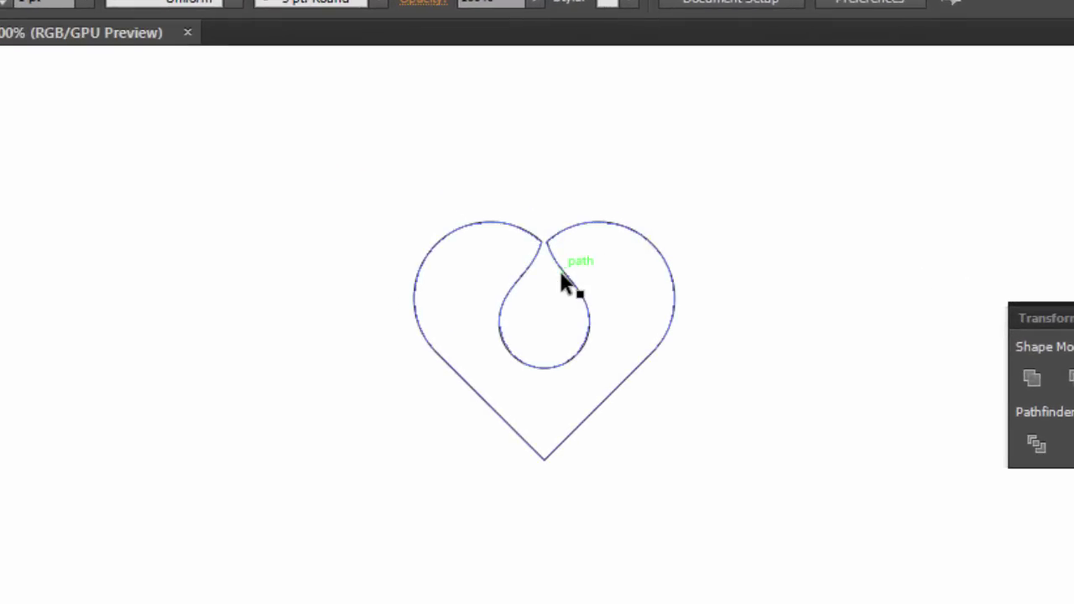
Step: Move the cut-out heart down-left and enlarge it to about 271.65 × 248.34 px
left_click_drag(562, 281, 532, 324)
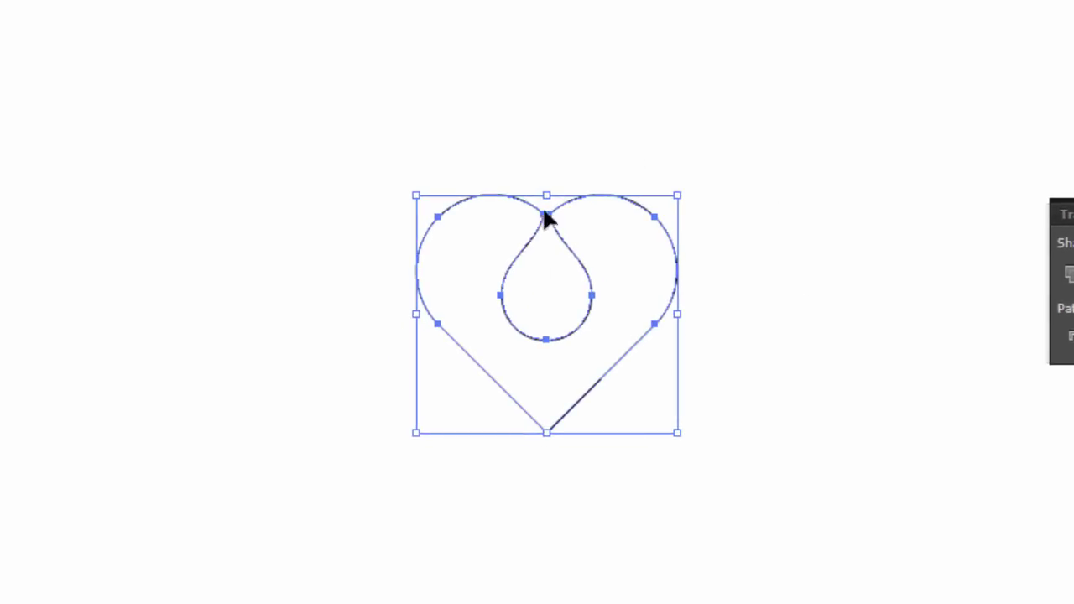
left_click_drag(681, 195, 729, 148)
left_click(750, 268)
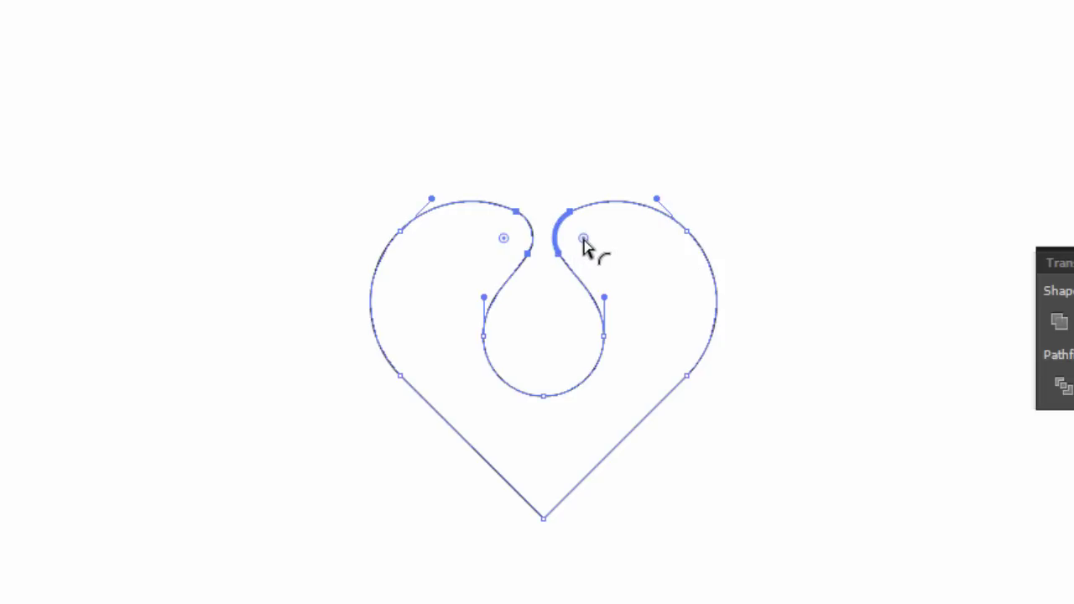
Step: Finish rounding the top-opening corners to about 22.79 px radius and deselect the heart
left_click(788, 159)
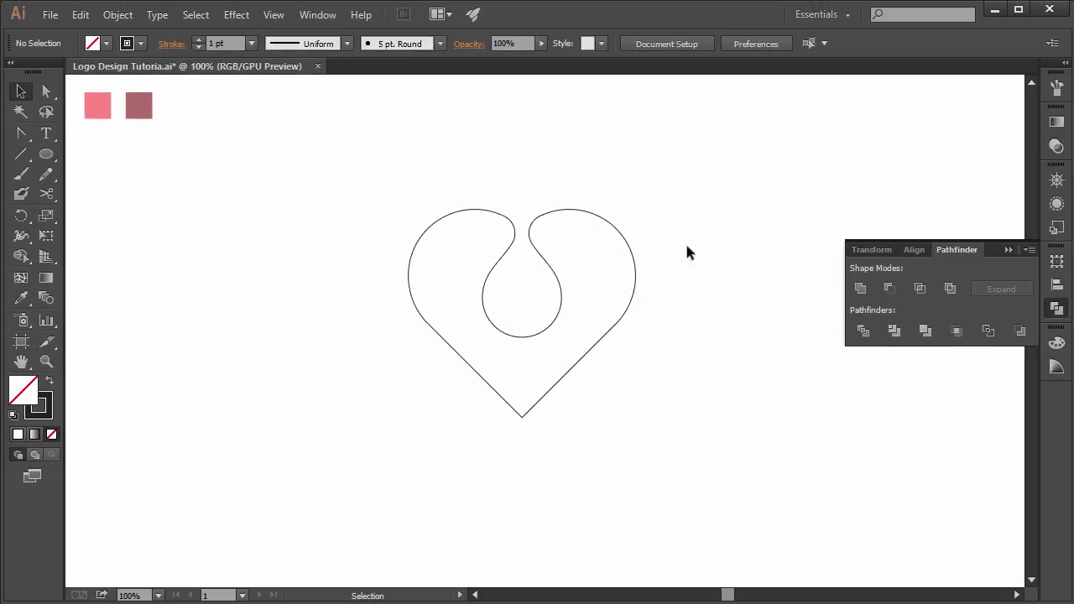
Step: Give the heart the pink swatch fill with no outline using the Eyedropper
left_click_drag(364, 184, 570, 422)
left_click(21, 298)
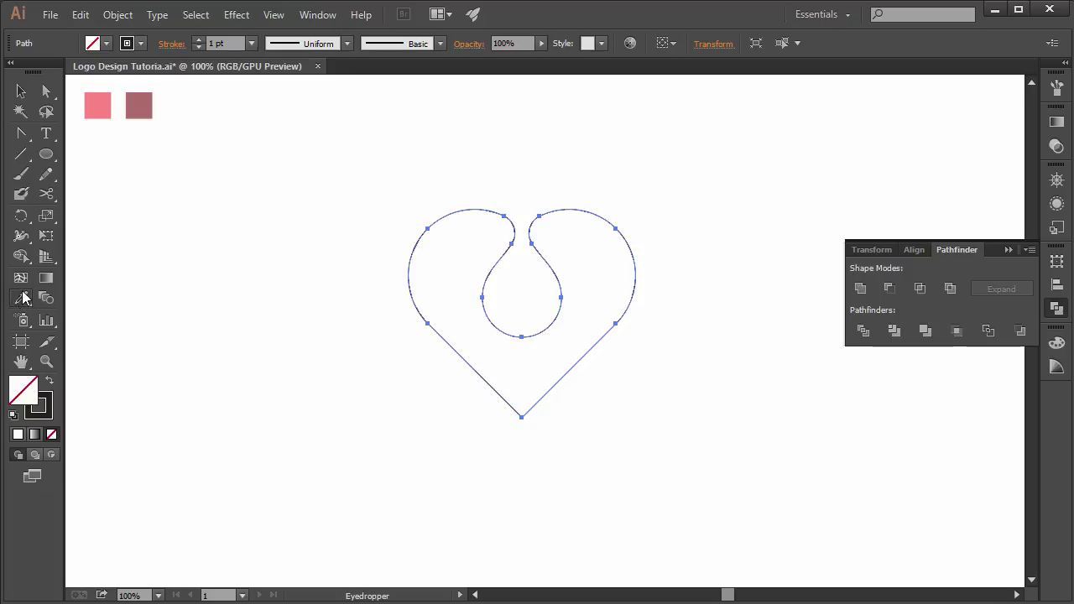
left_click(103, 108)
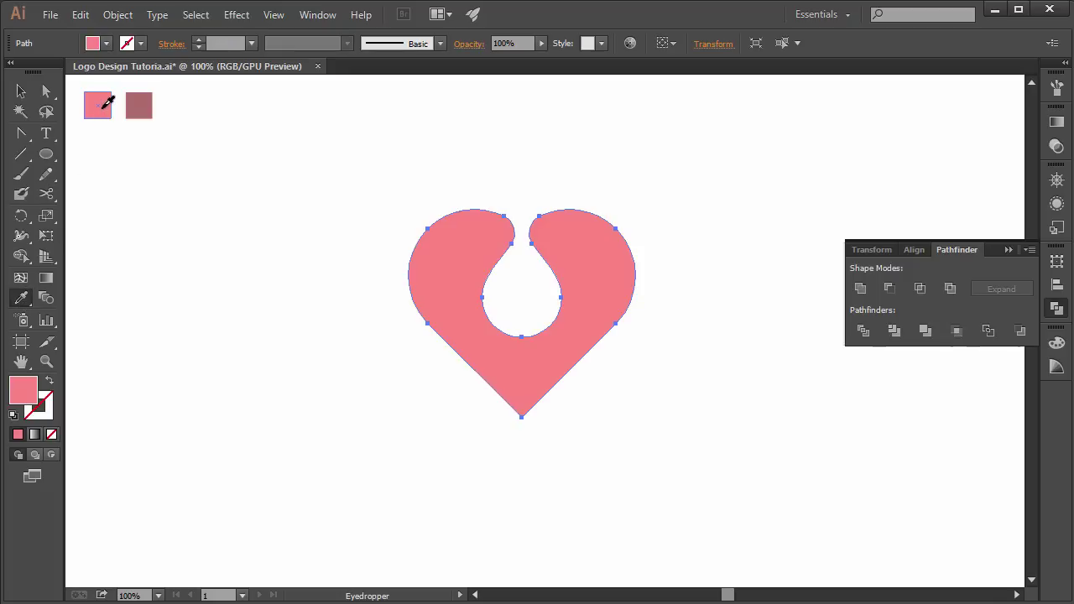
left_click(25, 95)
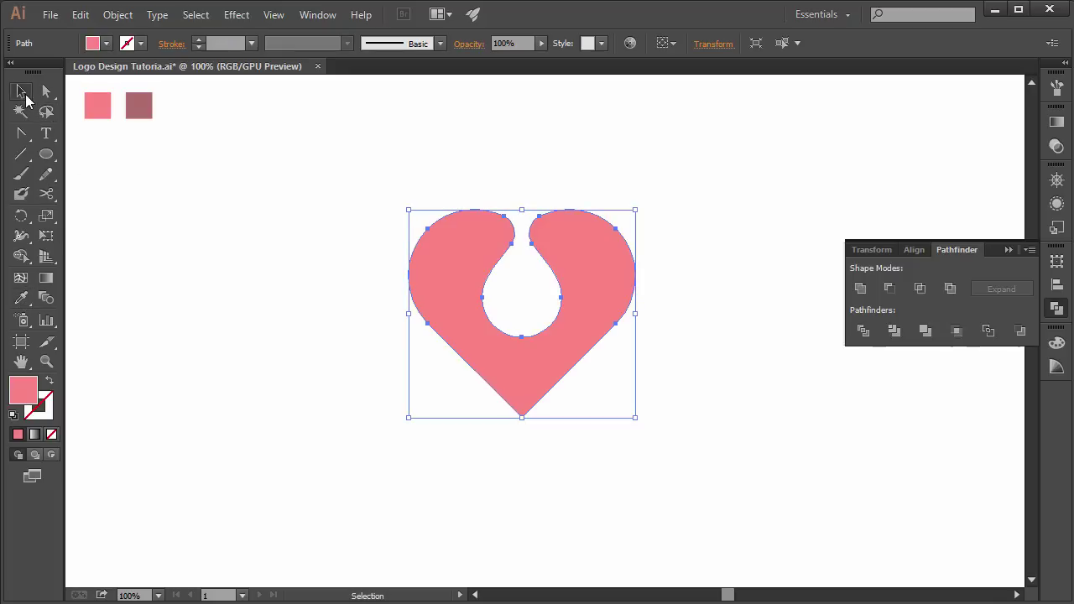
left_click(282, 275)
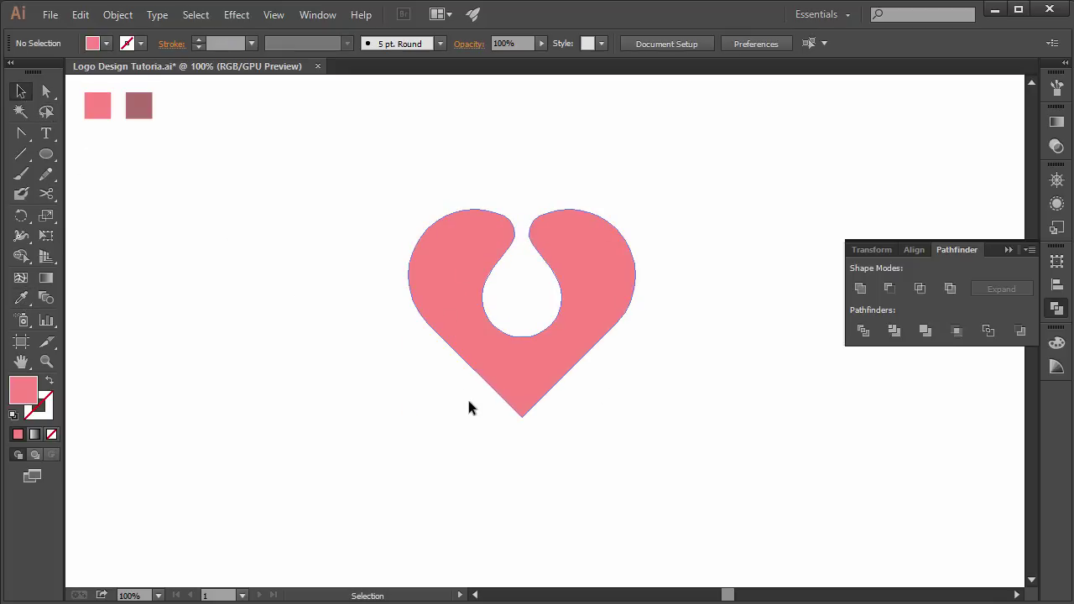
Step: Scale the heart down proportionally to about 132.38 × 121.41 px
left_click(517, 394)
left_click_drag(516, 417, 523, 305)
left_click(534, 350)
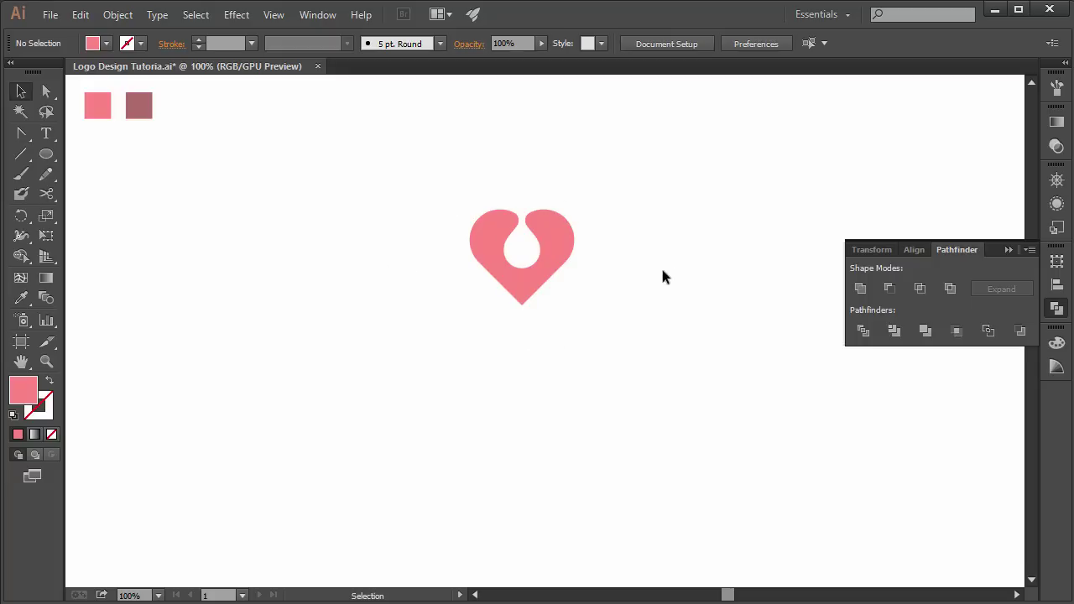
Step: Type LOVE DROP in Gotham Light below the heart and turn off All Caps so it reads Love Drop
left_click(48, 134)
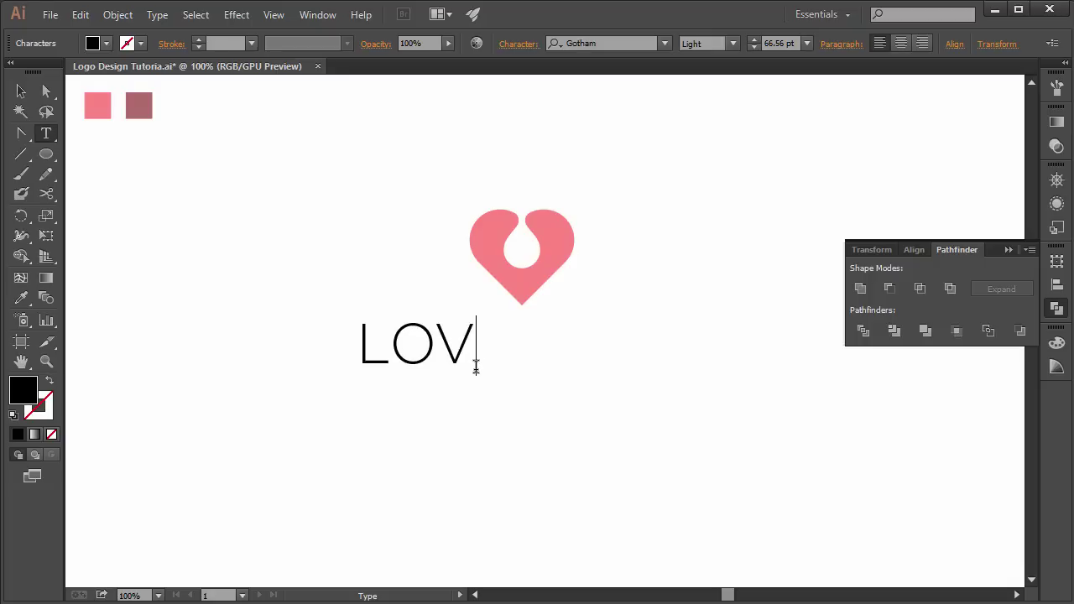
type("D")
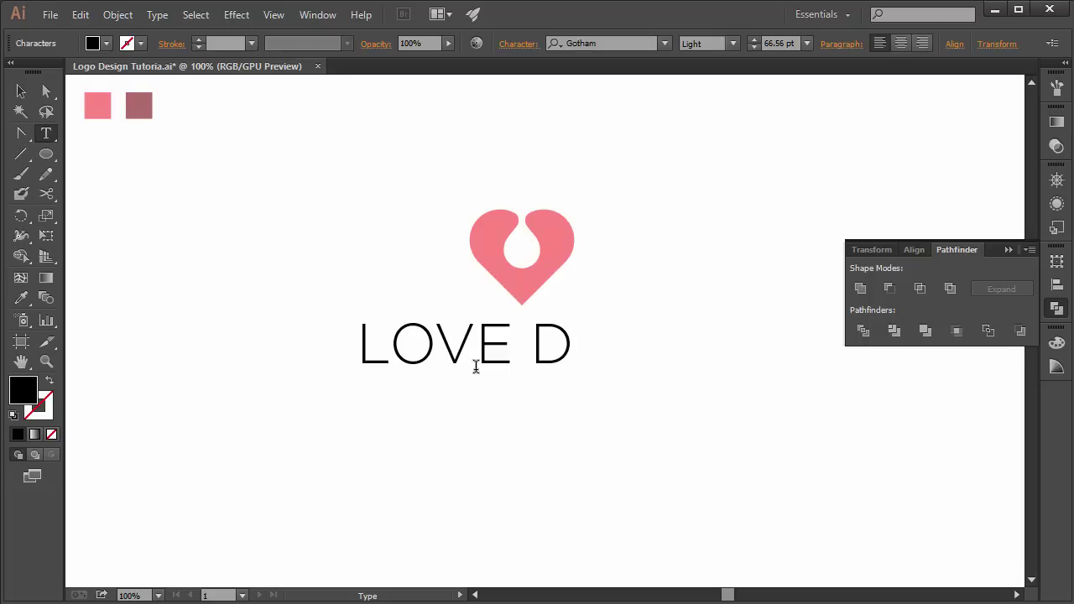
type("ROP")
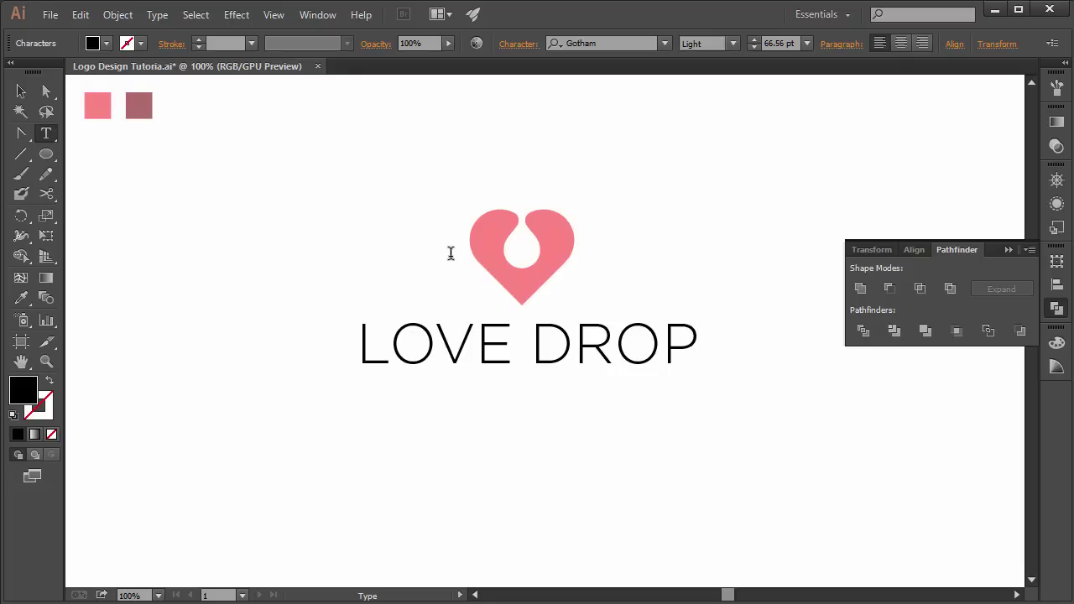
left_click(20, 93)
left_click_drag(282, 347, 641, 407)
left_click(511, 43)
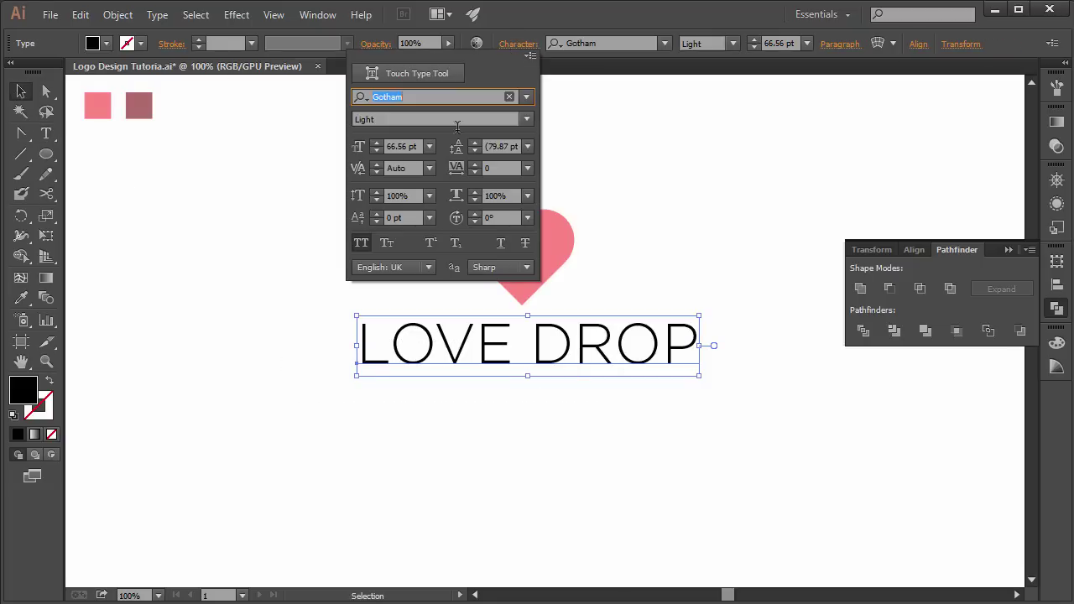
left_click(358, 245)
Step: Set the word Love to Gotham Bold
left_click(226, 285)
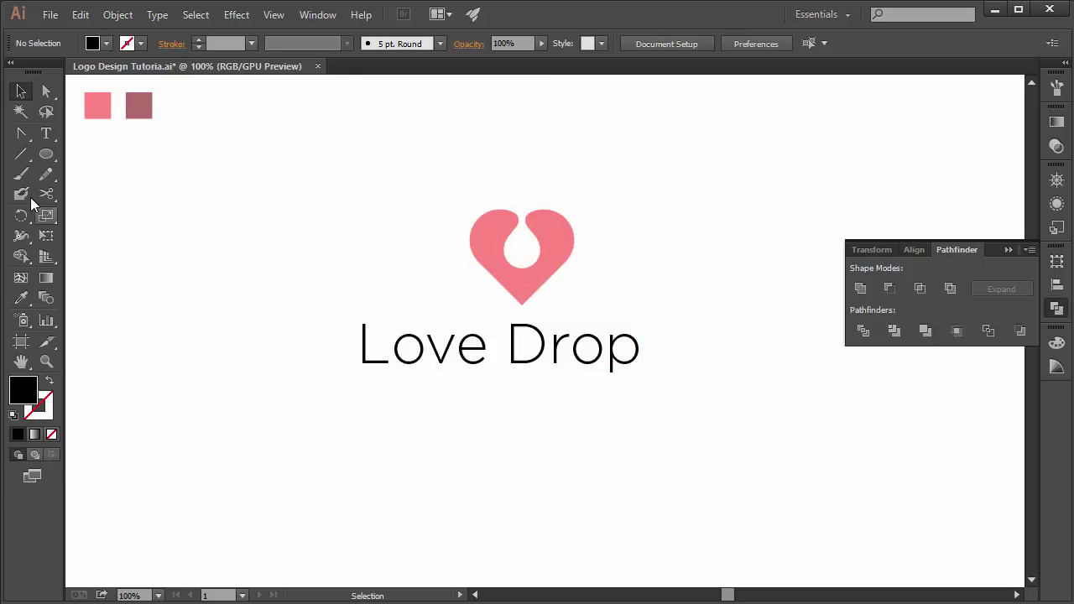
left_click(46, 134)
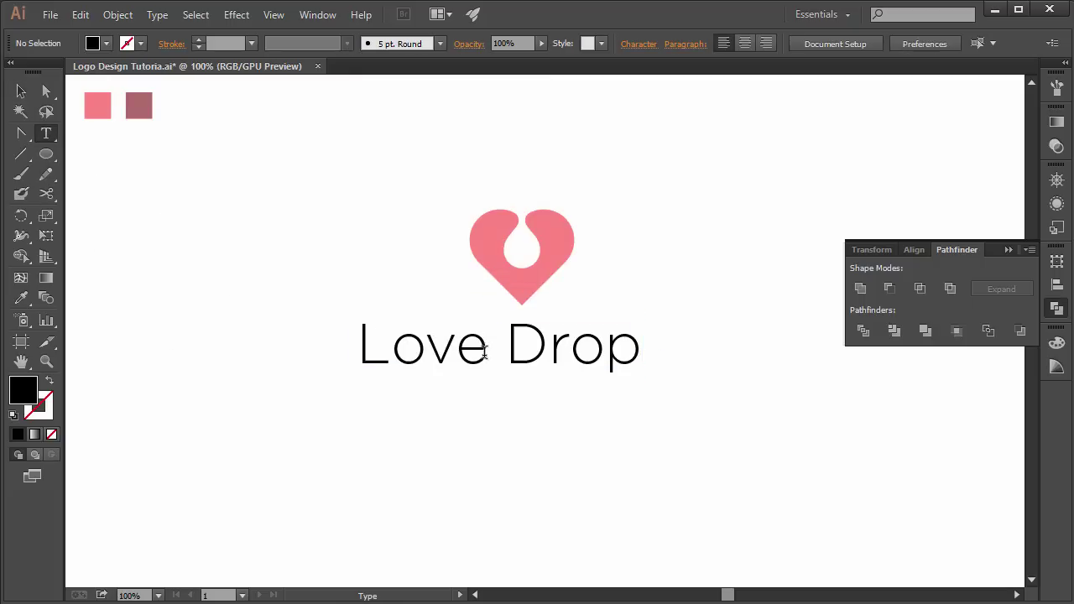
left_click_drag(484, 353, 356, 349)
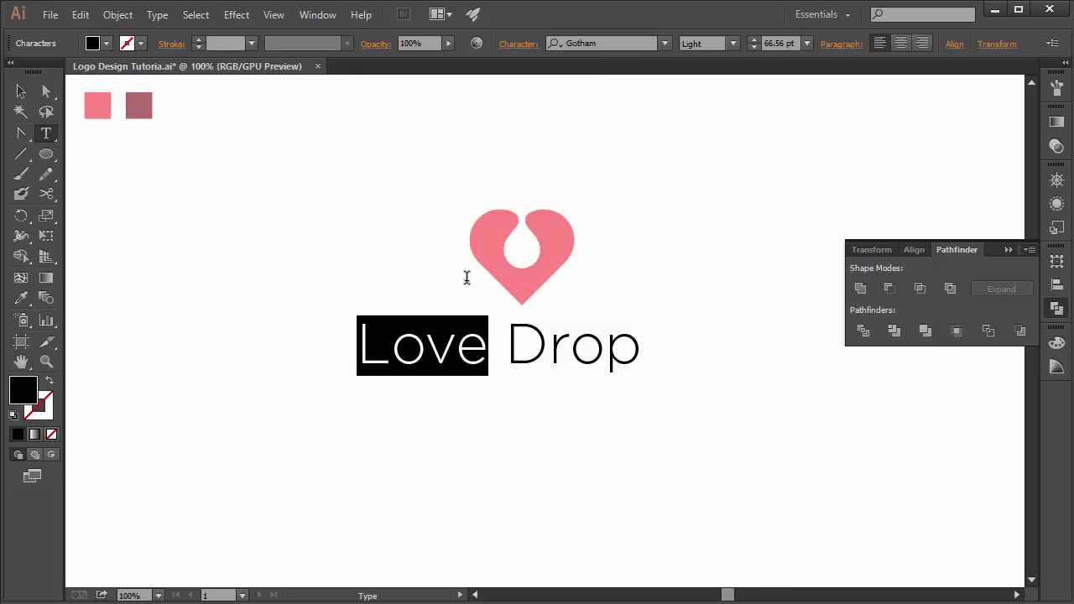
left_click(734, 43)
left_click(706, 245)
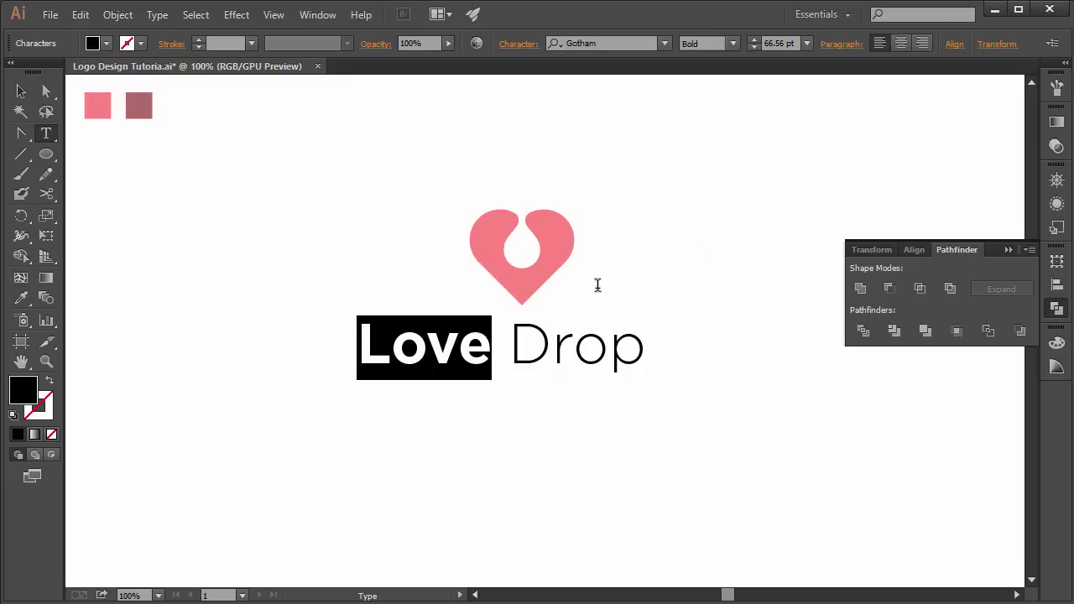
Step: Shift the Love Drop text down and right and colour it with the mauve swatch
left_click(21, 91)
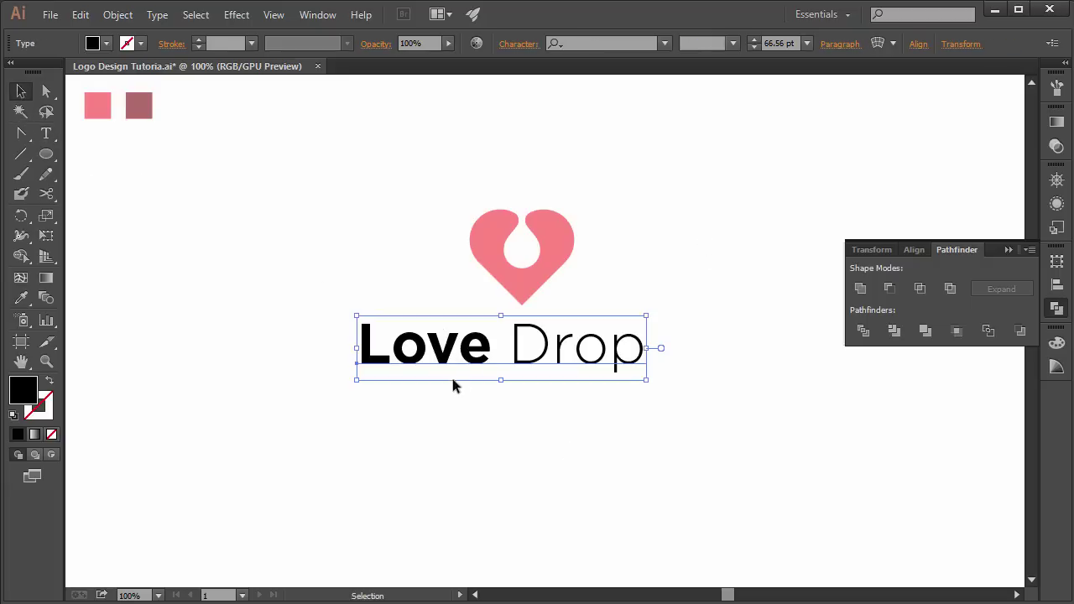
left_click_drag(451, 357, 467, 380)
left_click(21, 298)
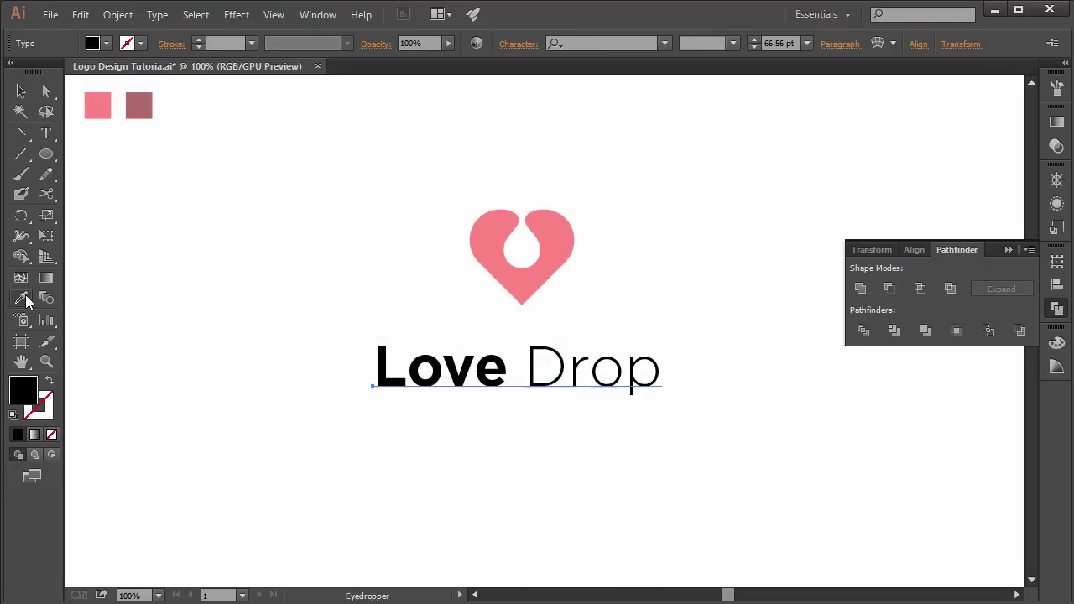
left_click(136, 104)
left_click(20, 92)
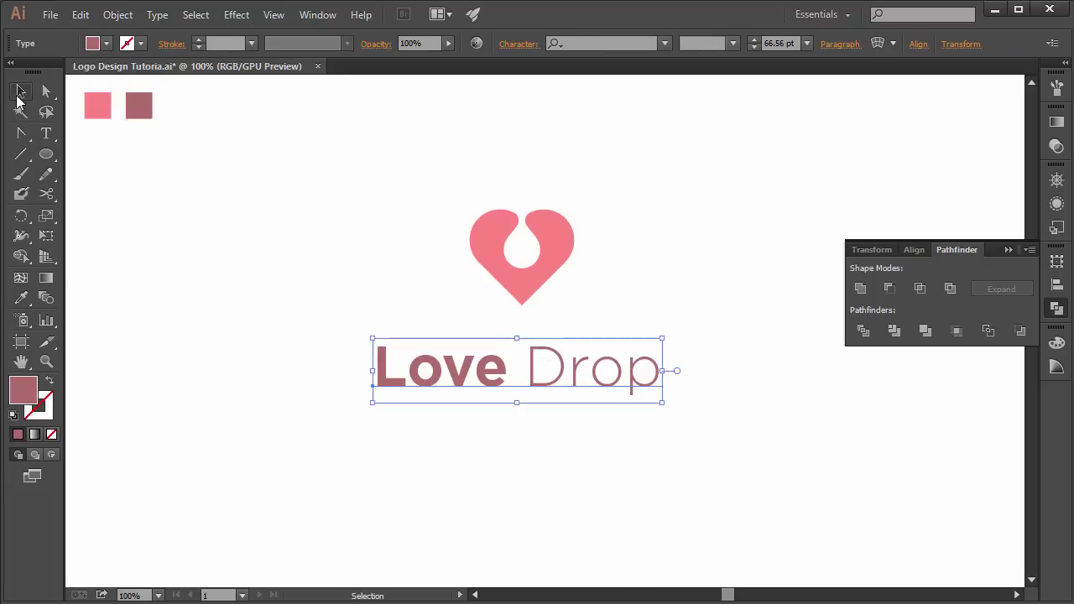
left_click(291, 262)
Step: Scale the Love Drop text down proportionally to about 43.02 pt
left_click(505, 393)
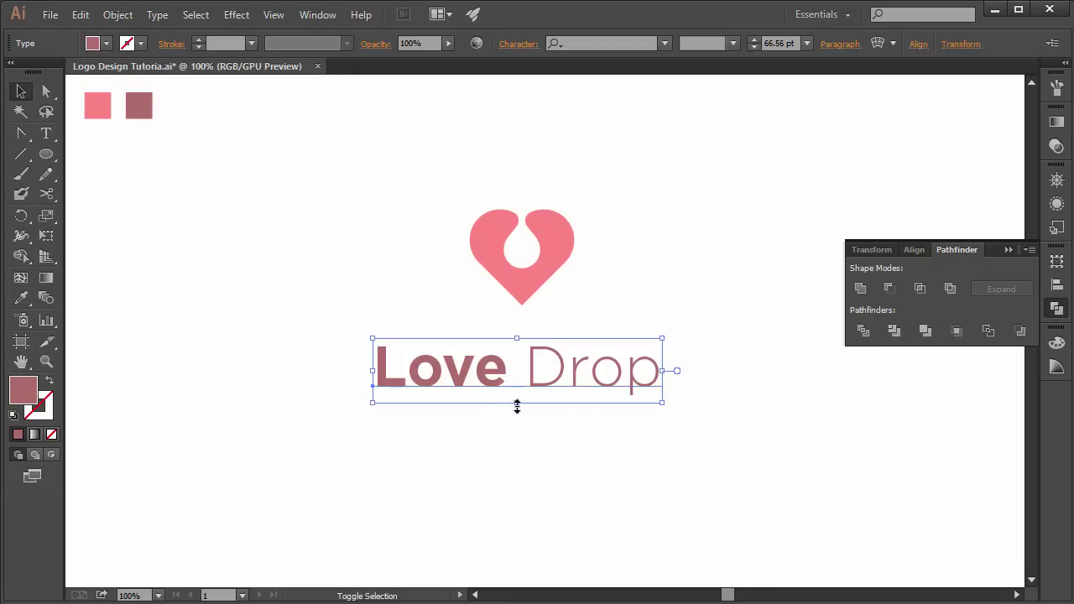
left_click_drag(518, 404, 520, 379)
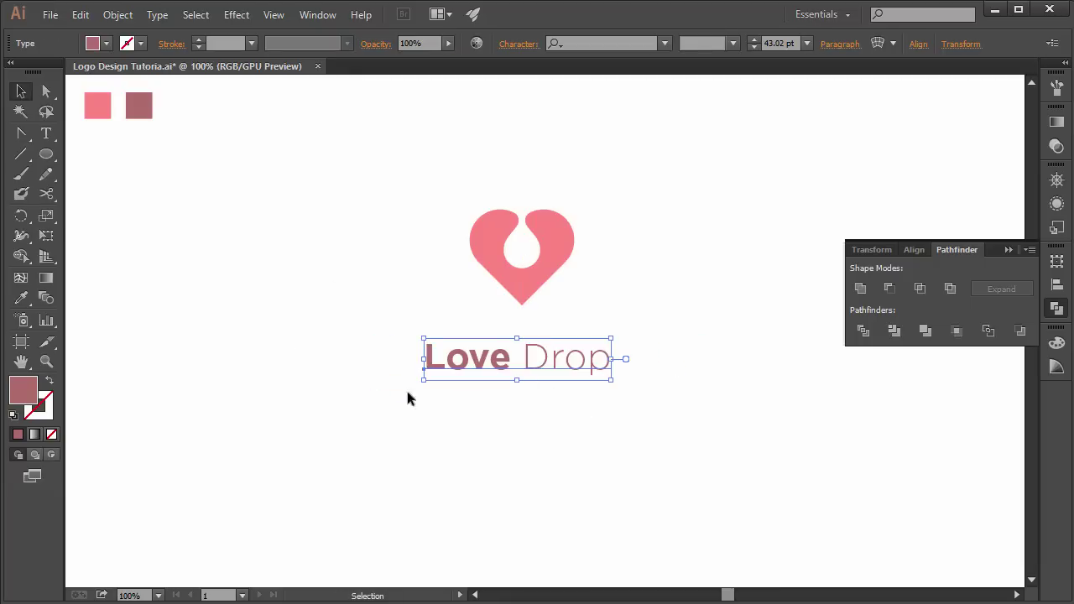
left_click(46, 134)
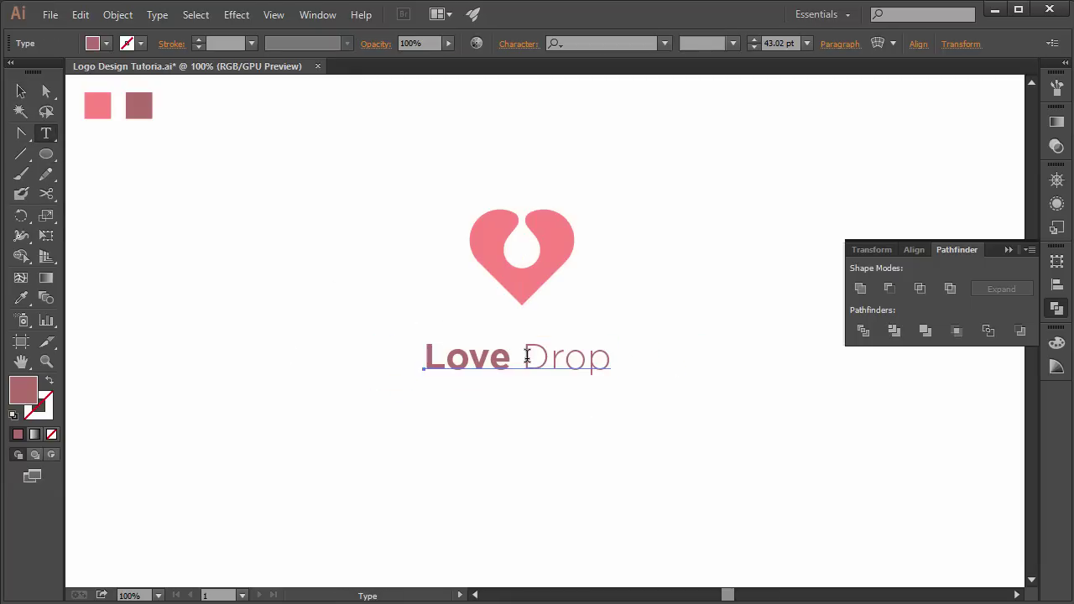
Step: Remove the space to form LoveDrop and centre it just beneath the pink heart
key("BackSpace")
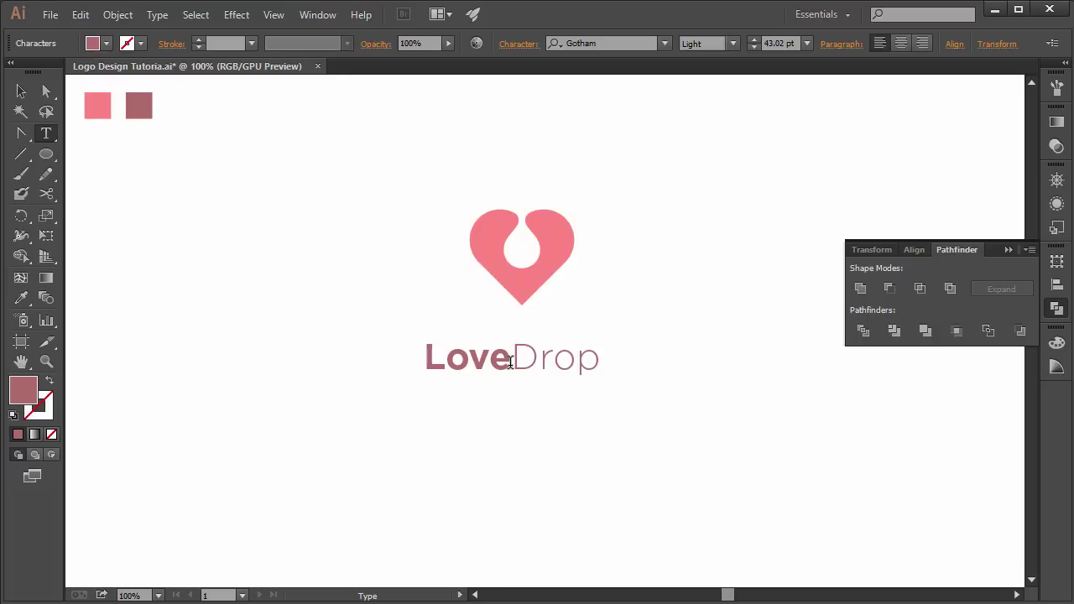
left_click(18, 92)
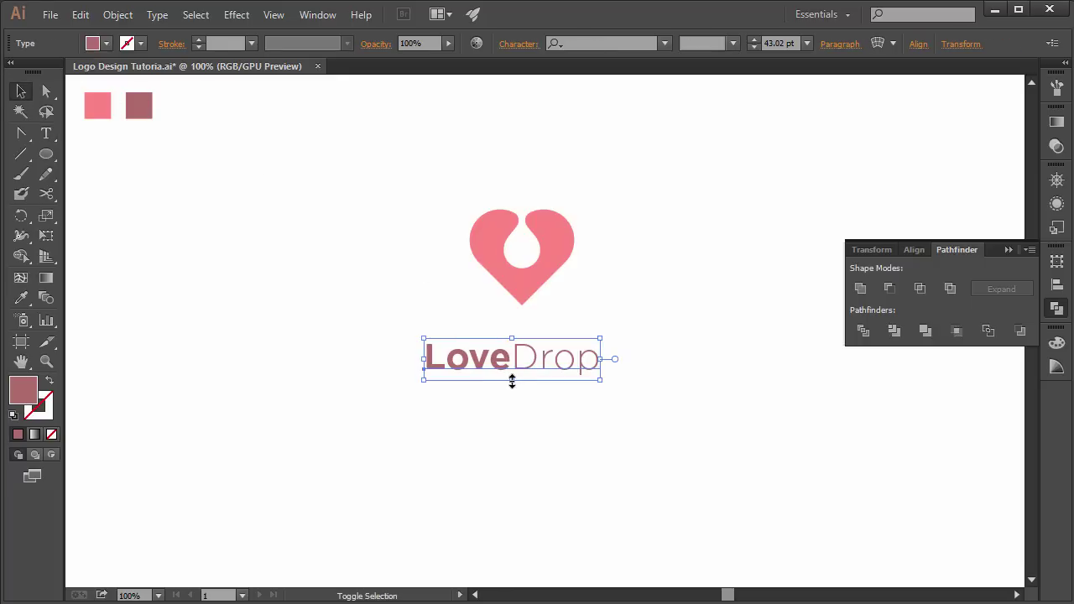
left_click_drag(512, 382, 528, 353)
left_click(516, 389)
left_click_drag(535, 351, 559, 343)
left_click(539, 392)
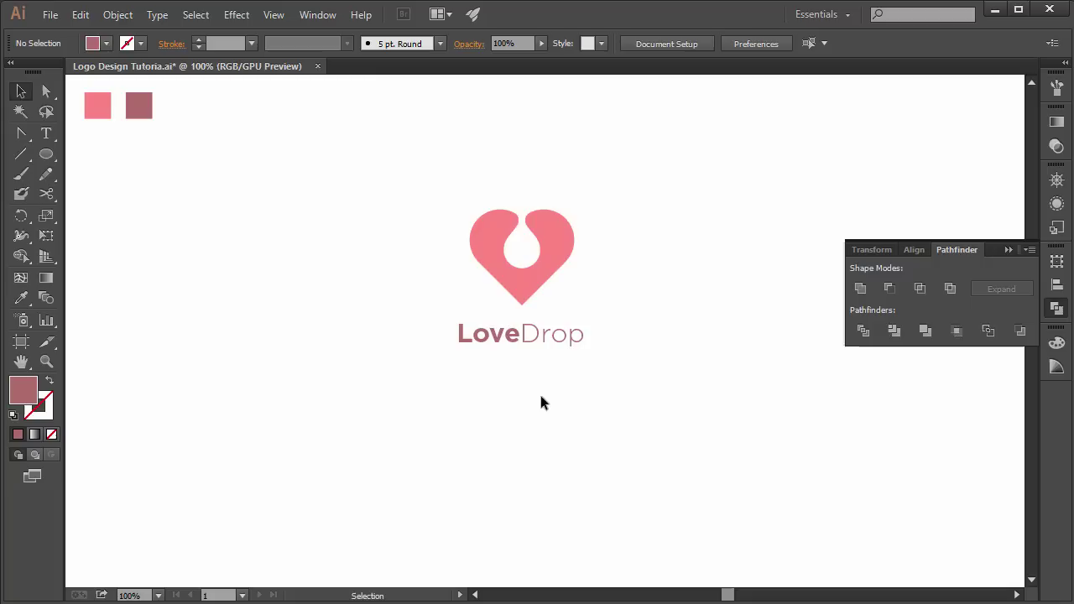